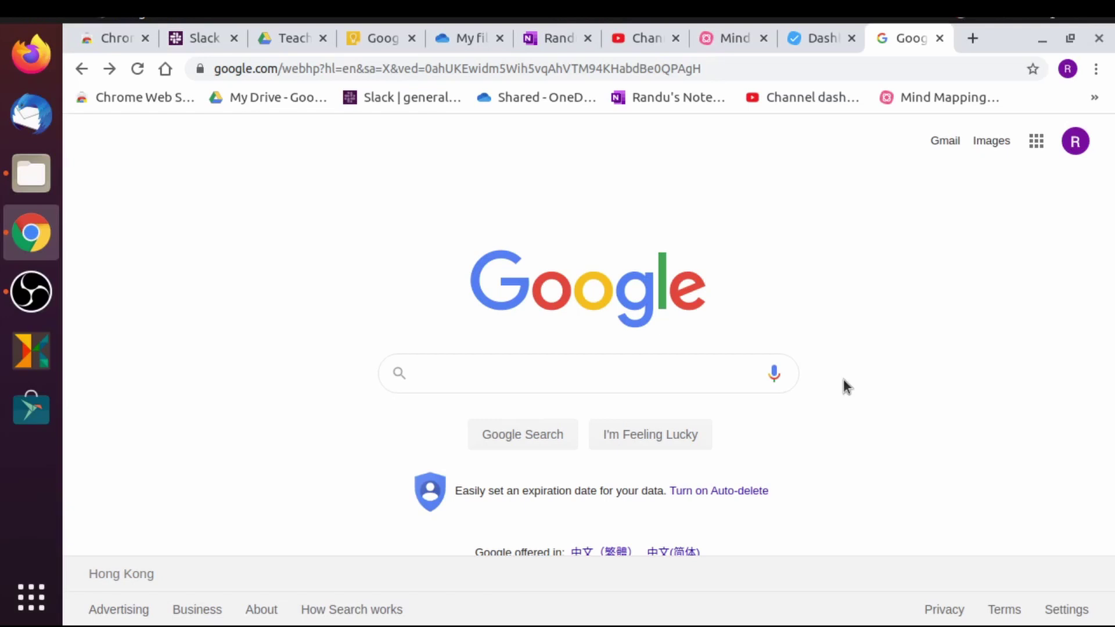
Launch LibreOffice Writer from the installed applications to get a blank document.
{"action": "left_click", "coordinate": [31, 597]}
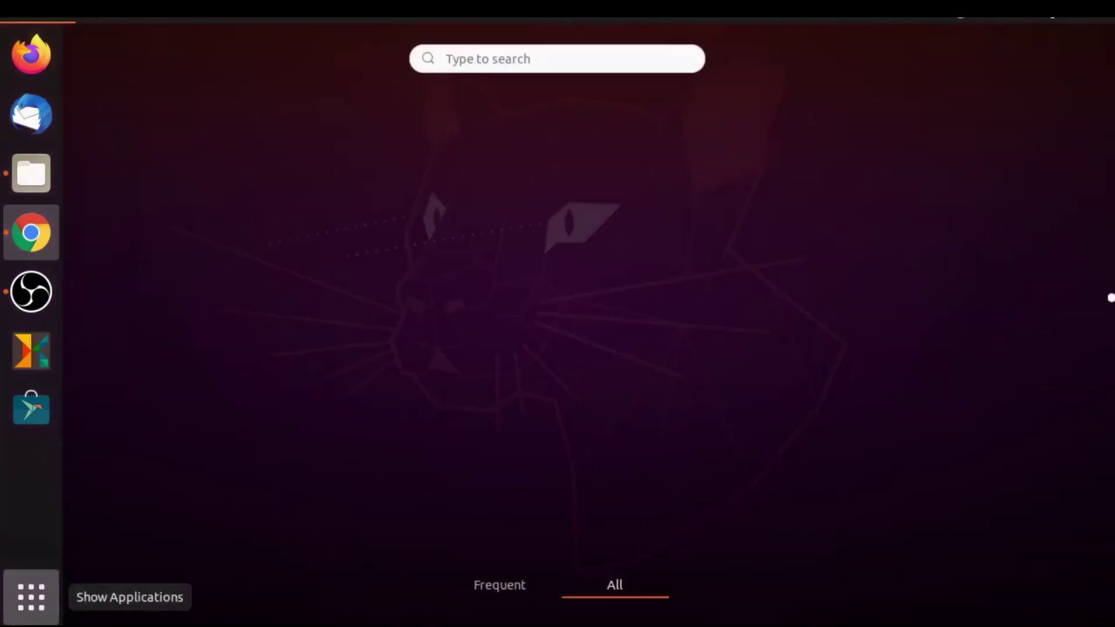
{"action": "scroll", "coordinate": [578, 444], "scroll_direction": "down", "scroll_amount": 1}
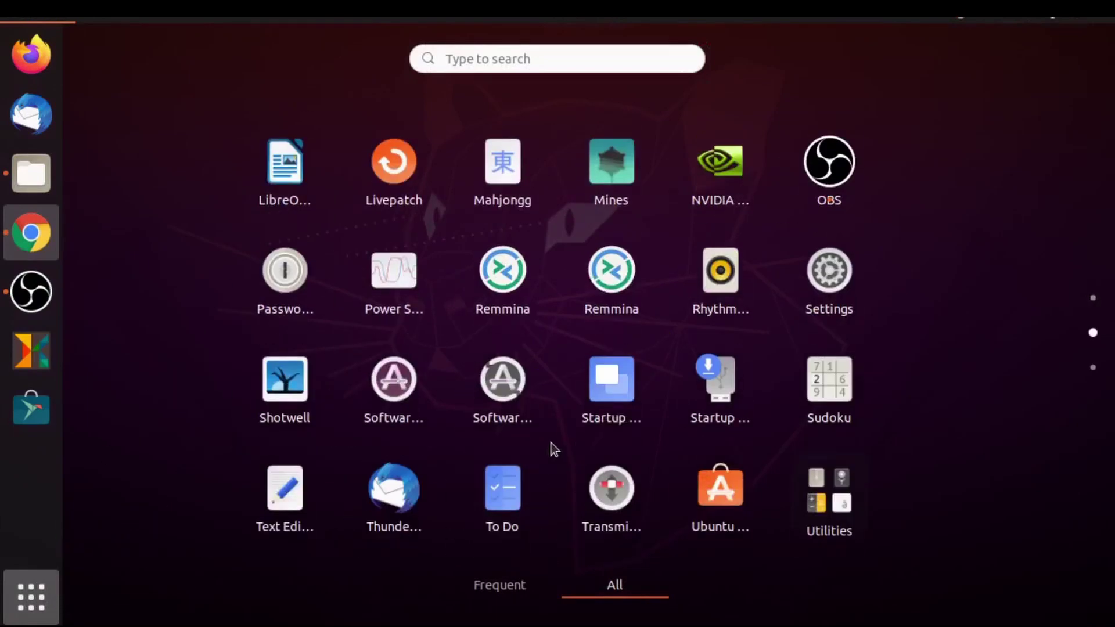
{"action": "scroll", "coordinate": [448, 270], "scroll_direction": "up", "scroll_amount": 1}
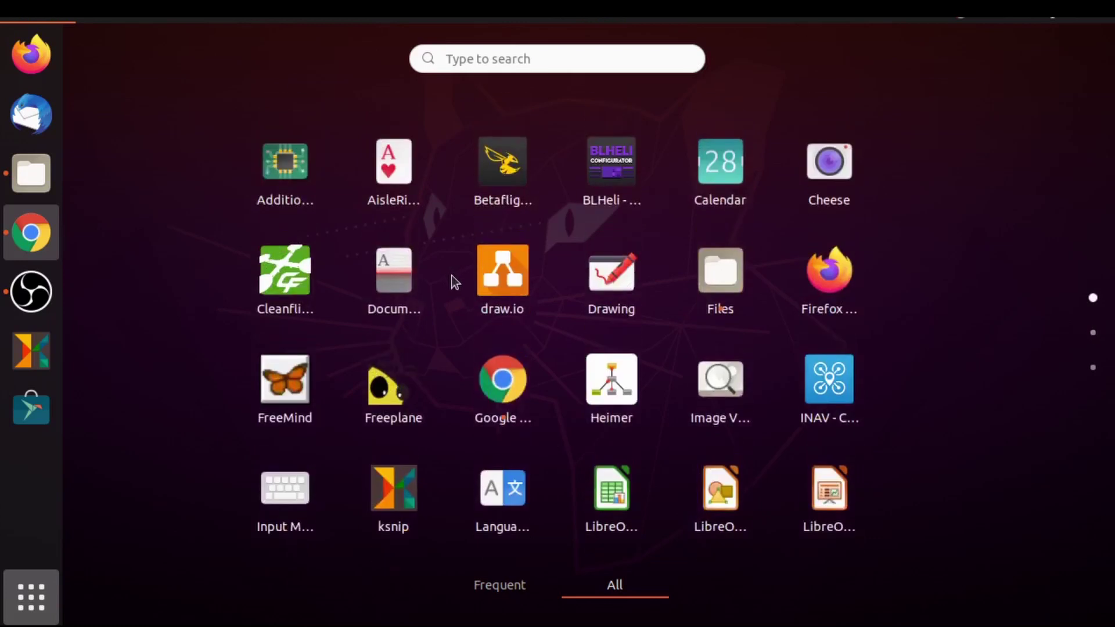
{"action": "scroll", "coordinate": [452, 277], "scroll_direction": "down", "scroll_amount": 1}
{"action": "scroll", "coordinate": [515, 298], "scroll_direction": "up", "scroll_amount": 1}
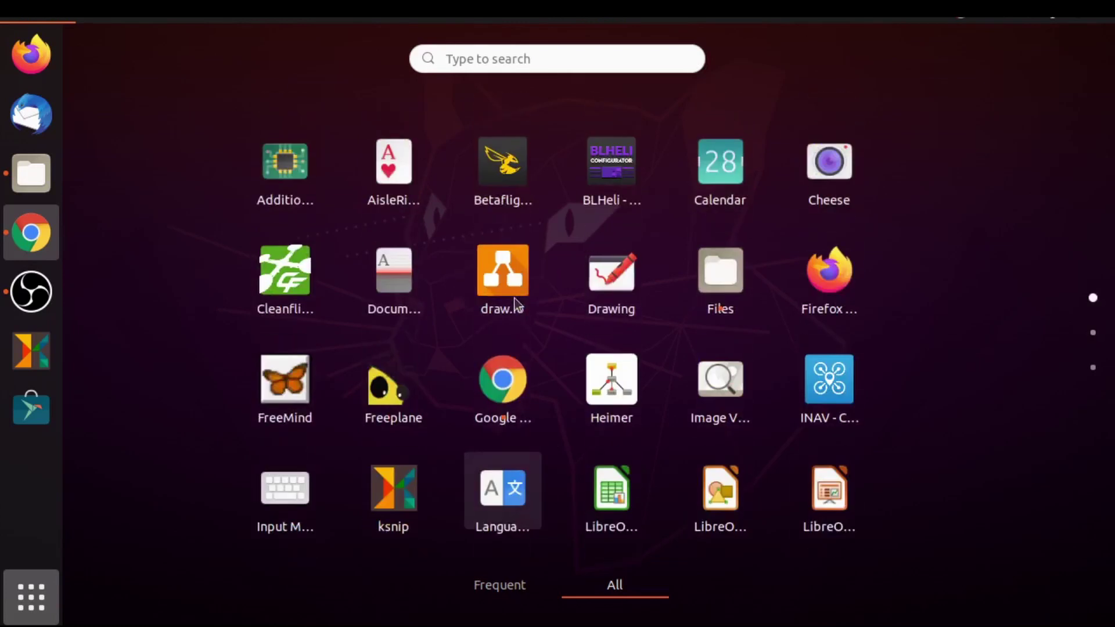
{"action": "scroll", "coordinate": [689, 527], "scroll_direction": "down", "scroll_amount": 1}
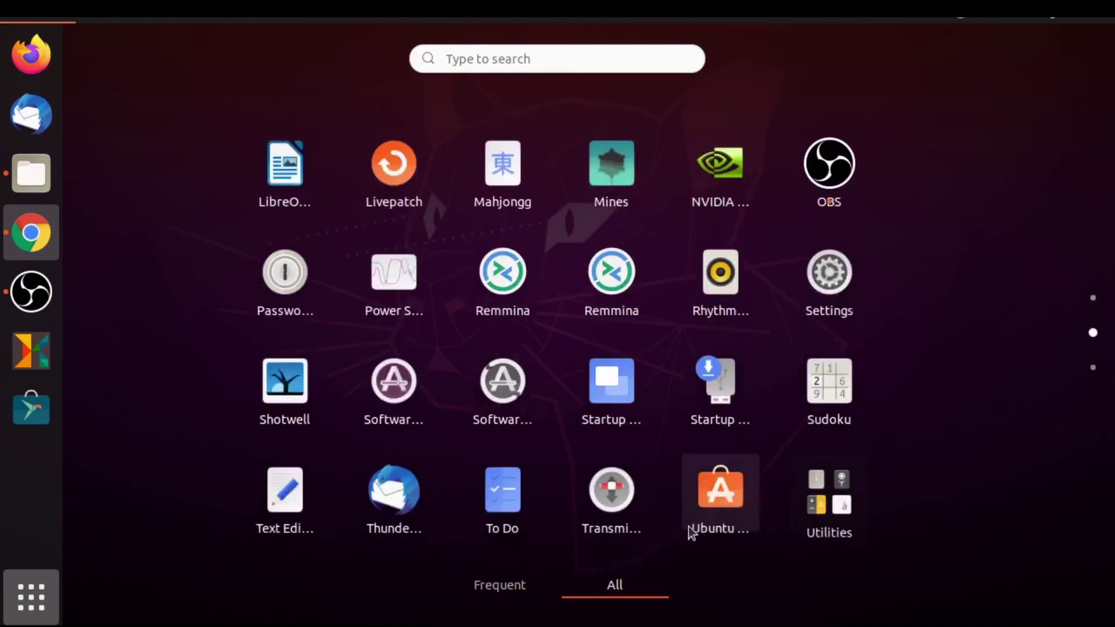
{"action": "scroll", "coordinate": [274, 172], "scroll_direction": "up", "scroll_amount": 1}
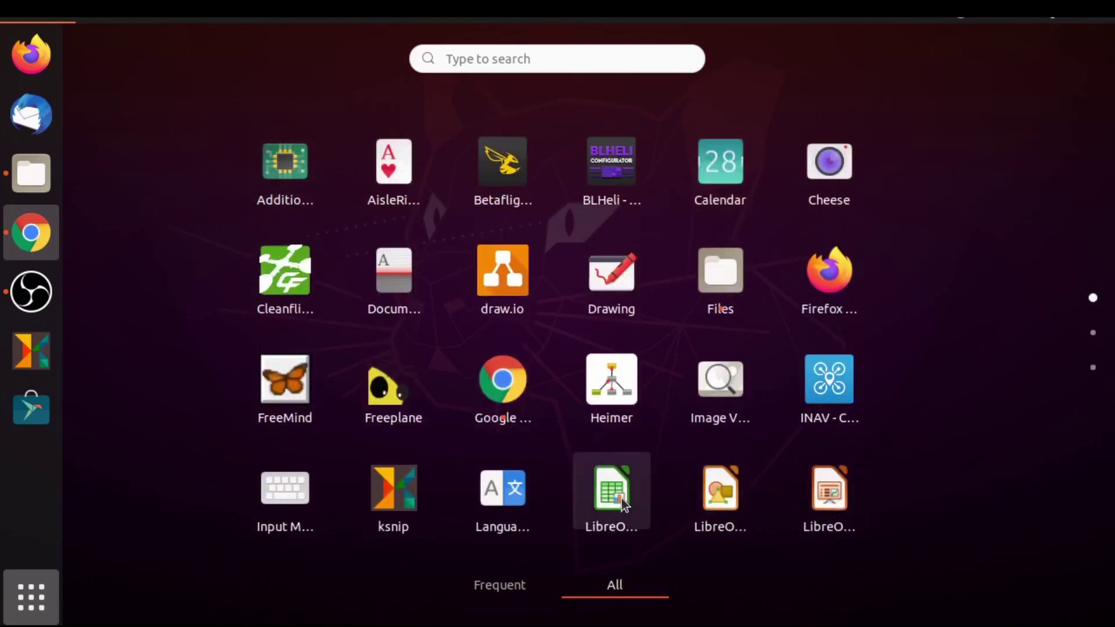
{"action": "scroll", "coordinate": [616, 499], "scroll_direction": "down", "scroll_amount": 1}
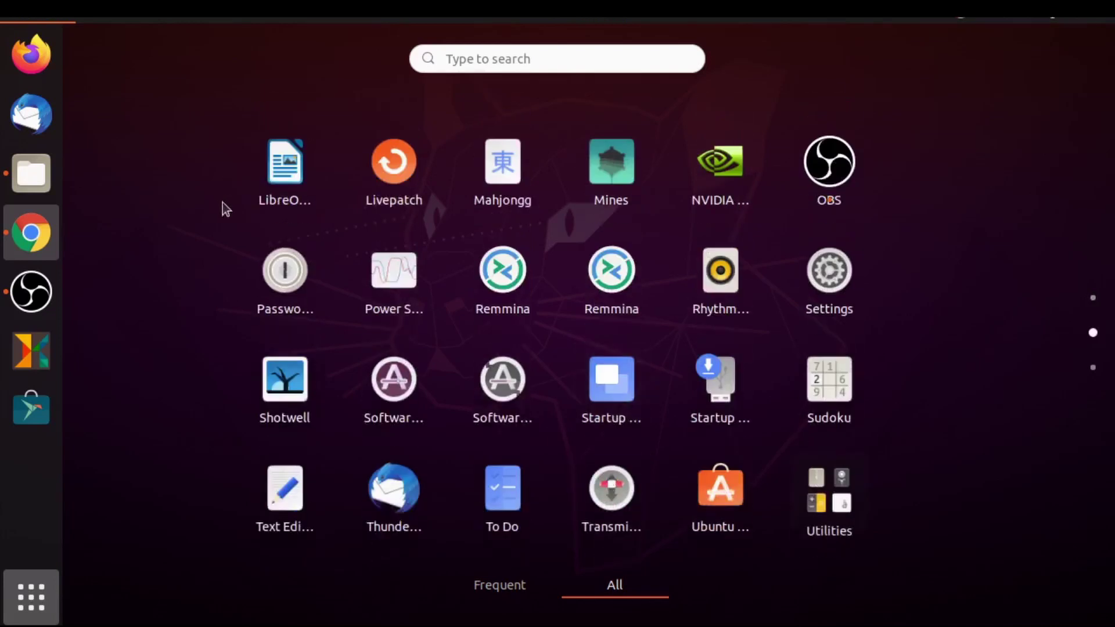
{"action": "left_click", "coordinate": [281, 167]}
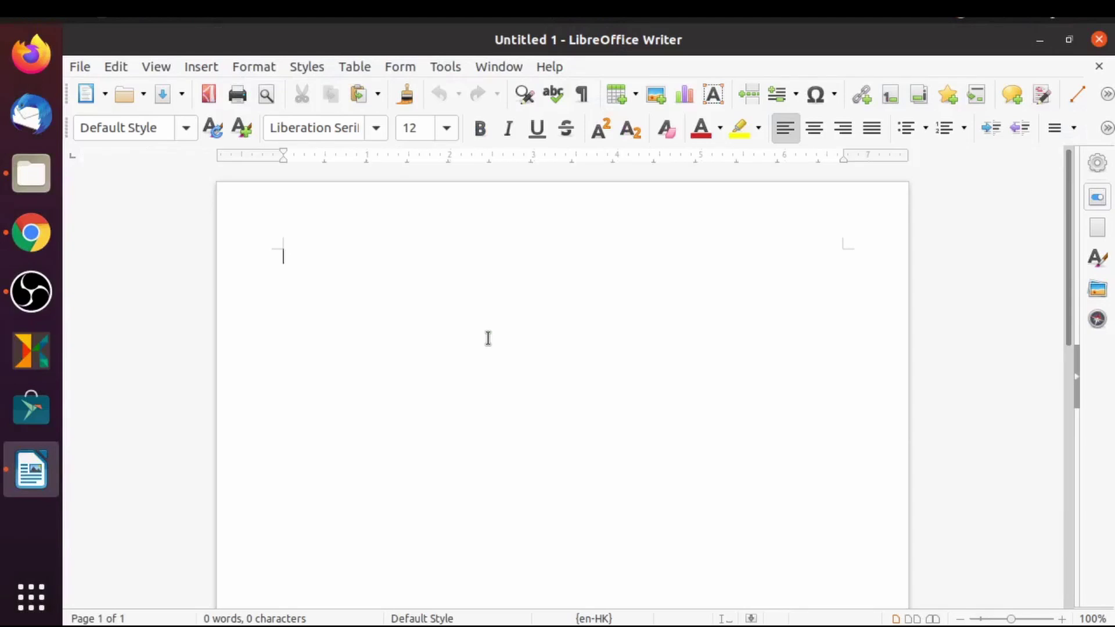
Examine the available font names in Writer to see which fonts are installed.
{"action": "left_click", "coordinate": [377, 128]}
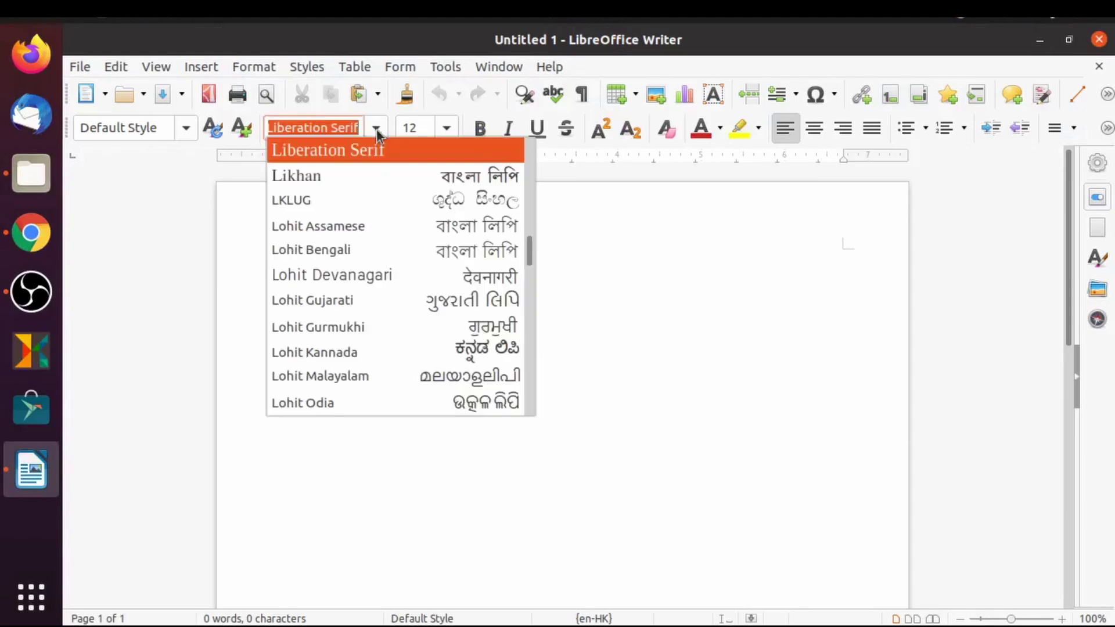
{"action": "scroll", "coordinate": [409, 256], "scroll_direction": "up", "scroll_amount": 10}
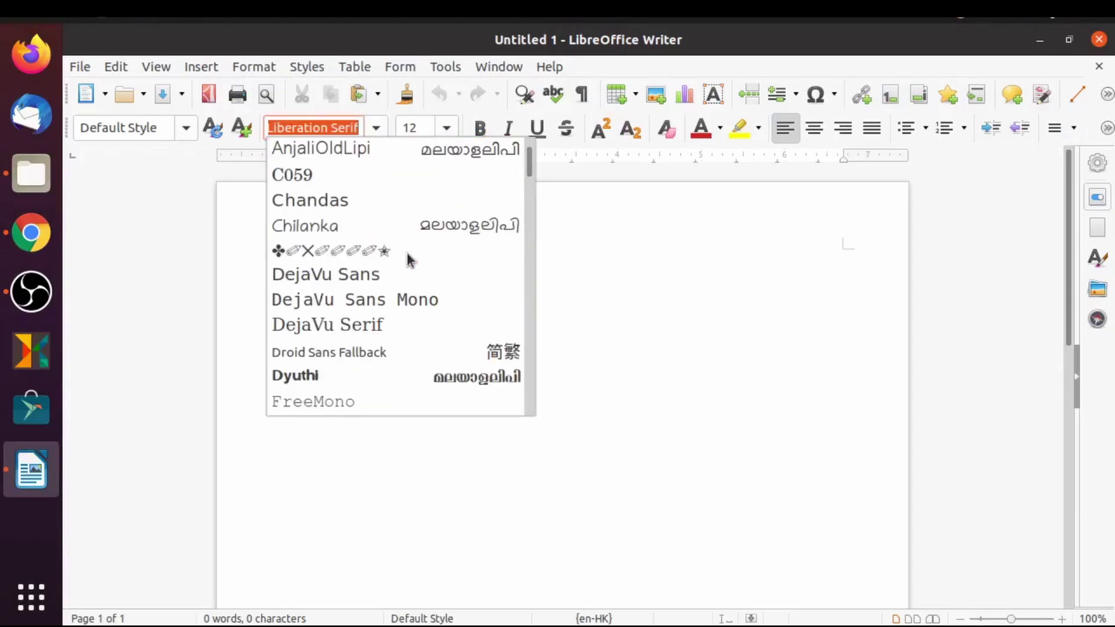
{"action": "scroll", "coordinate": [407, 256], "scroll_direction": "up", "scroll_amount": 1}
{"action": "scroll", "coordinate": [407, 259], "scroll_direction": "down", "scroll_amount": 2}
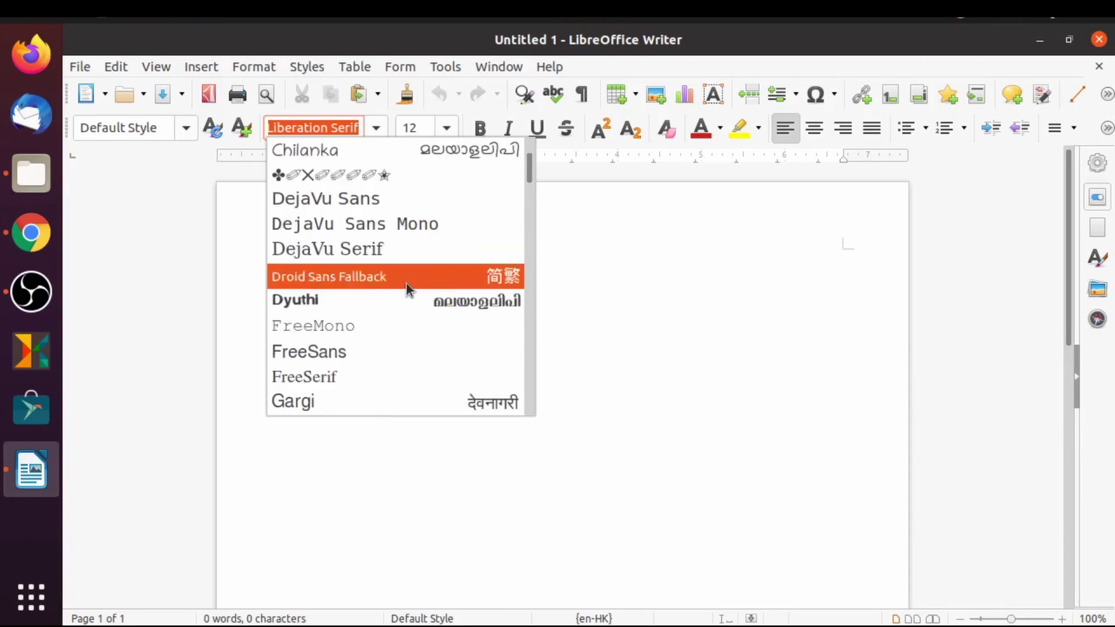
{"action": "scroll", "coordinate": [410, 284], "scroll_direction": "up", "scroll_amount": 2}
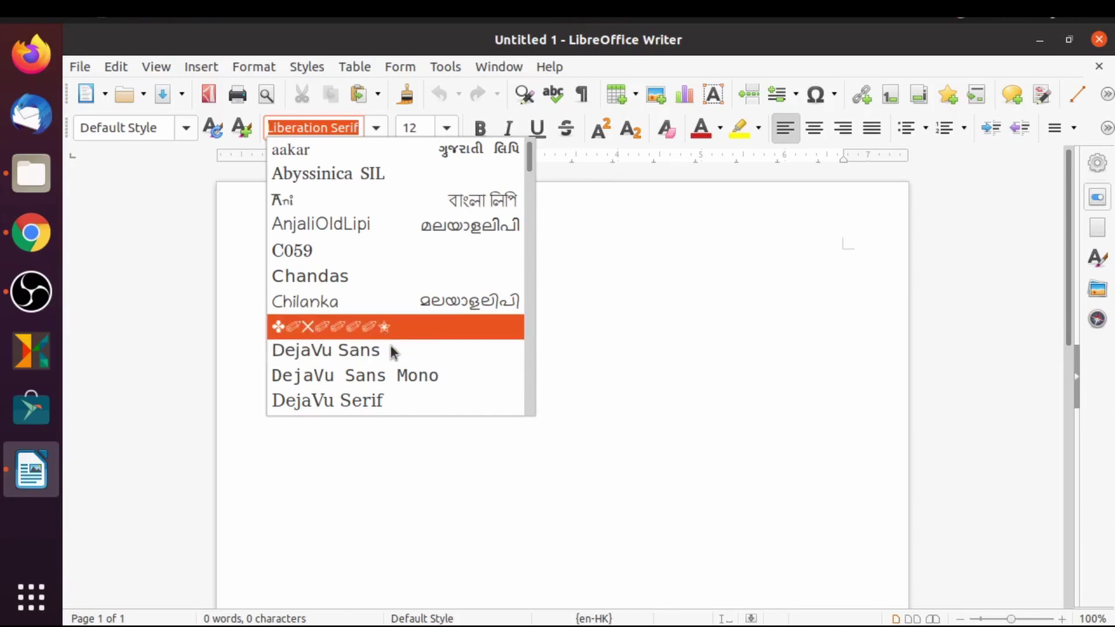
{"action": "scroll", "coordinate": [360, 380], "scroll_direction": "down", "scroll_amount": 2}
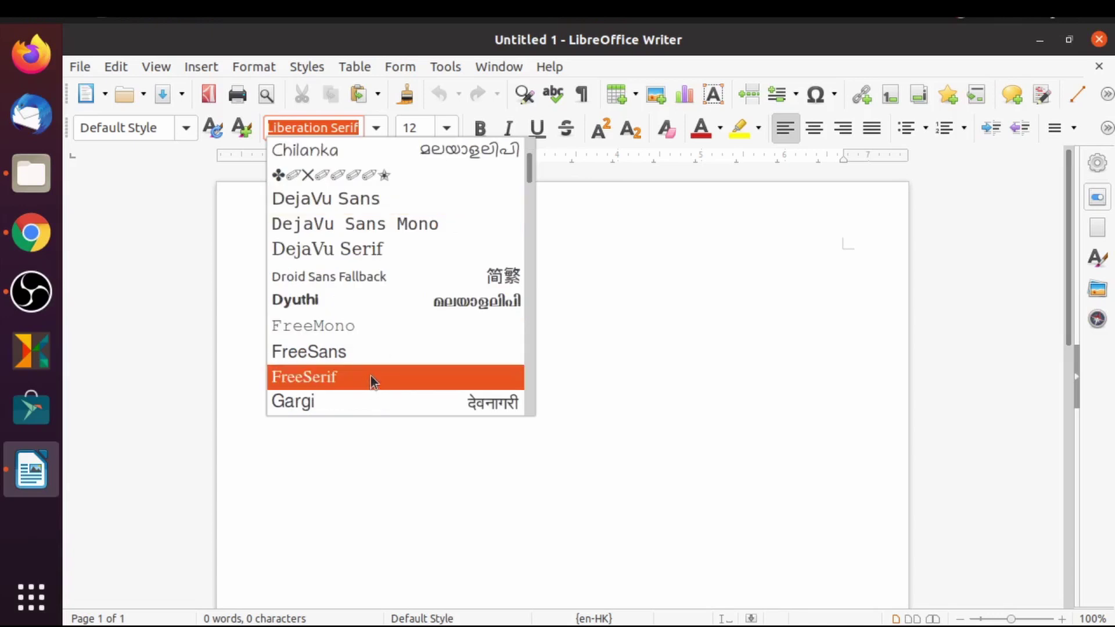
{"action": "scroll", "coordinate": [374, 373], "scroll_direction": "down", "scroll_amount": 4}
{"action": "scroll", "coordinate": [378, 377], "scroll_direction": "down", "scroll_amount": 8}
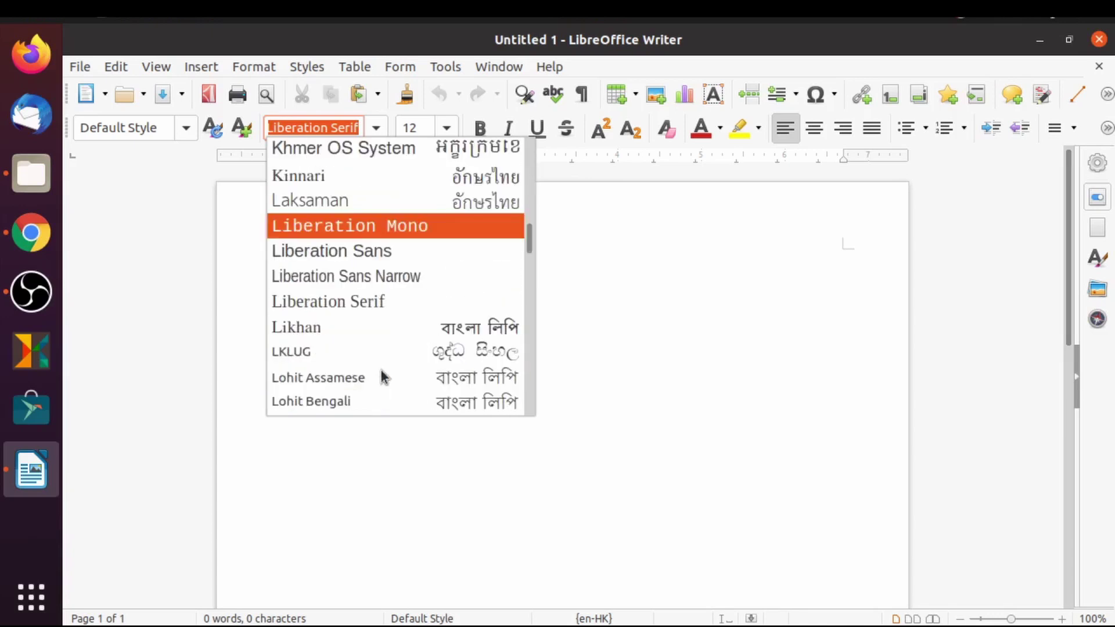
{"action": "scroll", "coordinate": [381, 372], "scroll_direction": "up", "scroll_amount": 10}
{"action": "scroll", "coordinate": [383, 367], "scroll_direction": "up", "scroll_amount": 2}
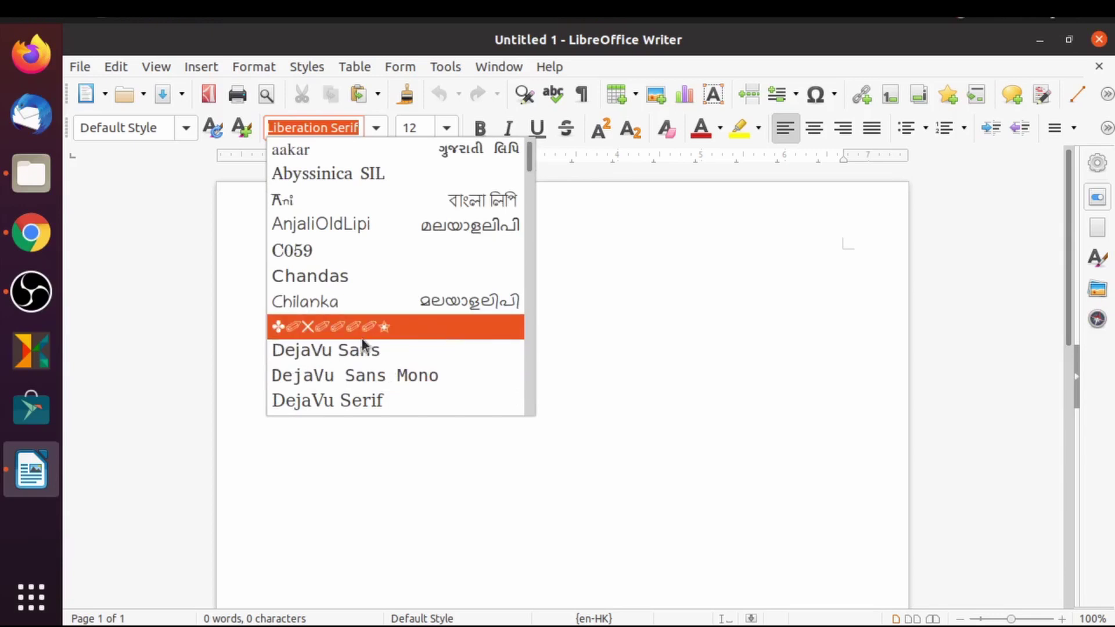
{"action": "left_click", "coordinate": [746, 294]}
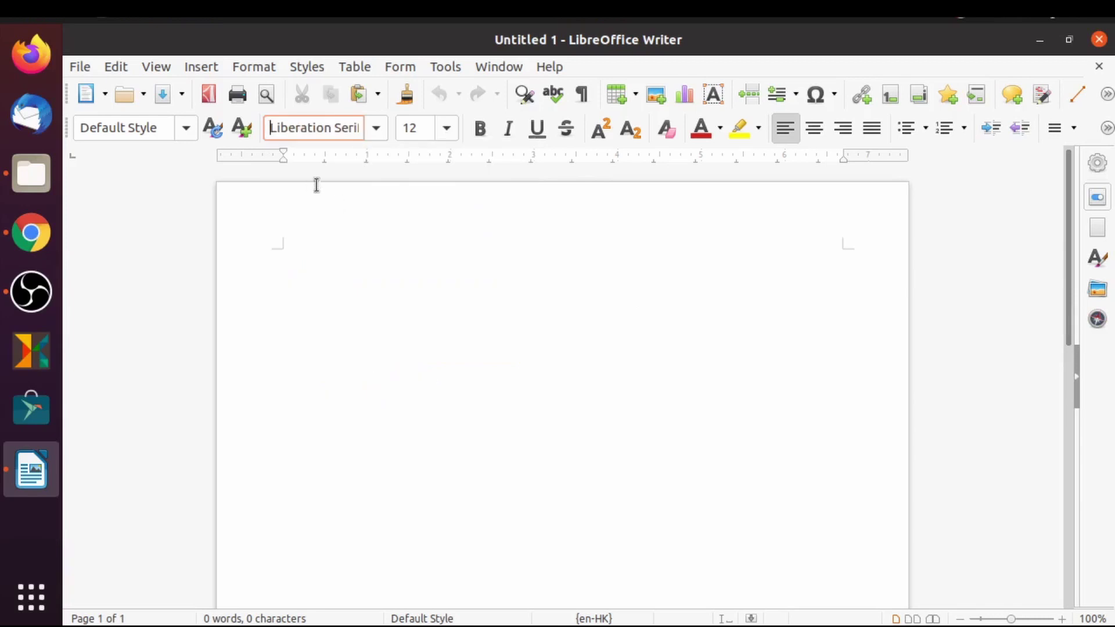
Go through Writer's font list once more for Windows fonts and close the blank document.
{"action": "left_click_drag", "start_coordinate": [297, 128], "coordinate": [385, 131]}
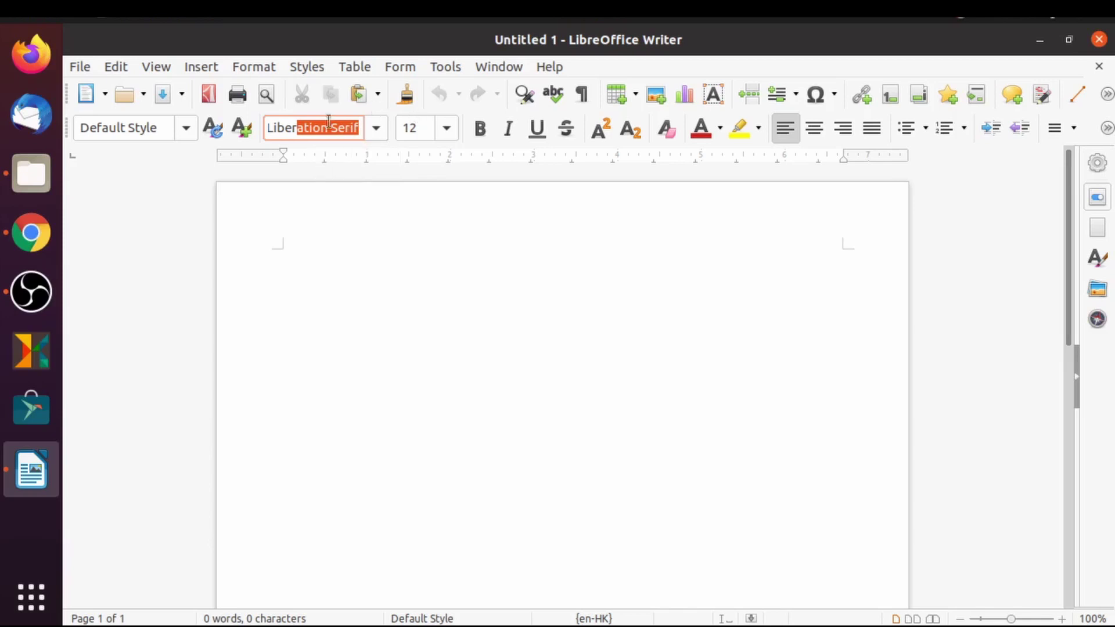
{"action": "left_click", "coordinate": [378, 129]}
{"action": "scroll", "coordinate": [375, 283], "scroll_direction": "up", "scroll_amount": 2}
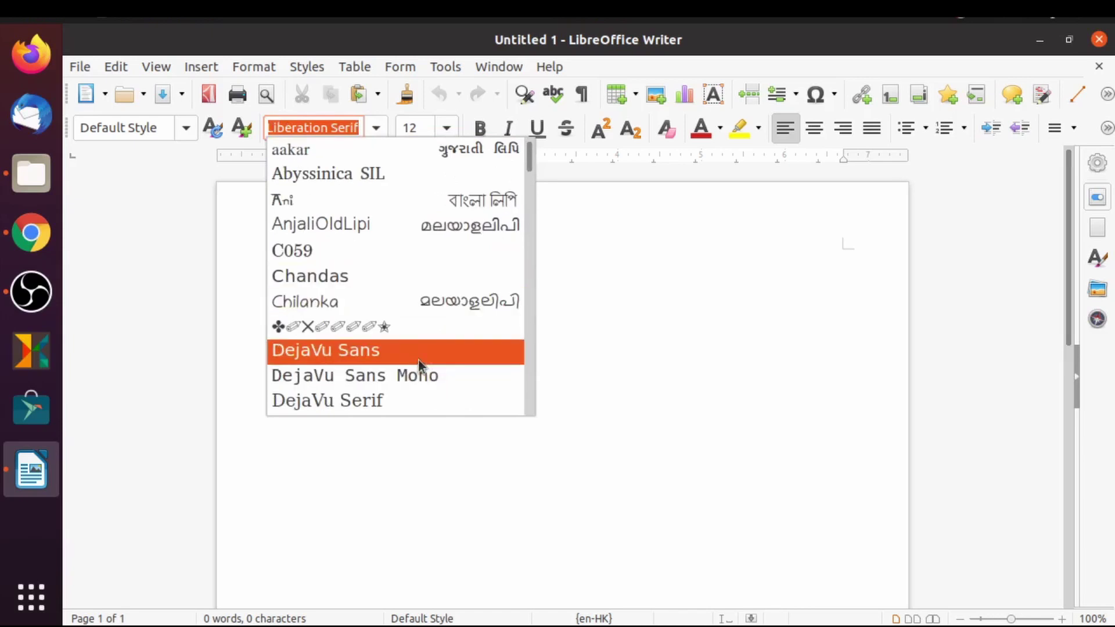
{"action": "scroll", "coordinate": [419, 359], "scroll_direction": "down", "scroll_amount": 6}
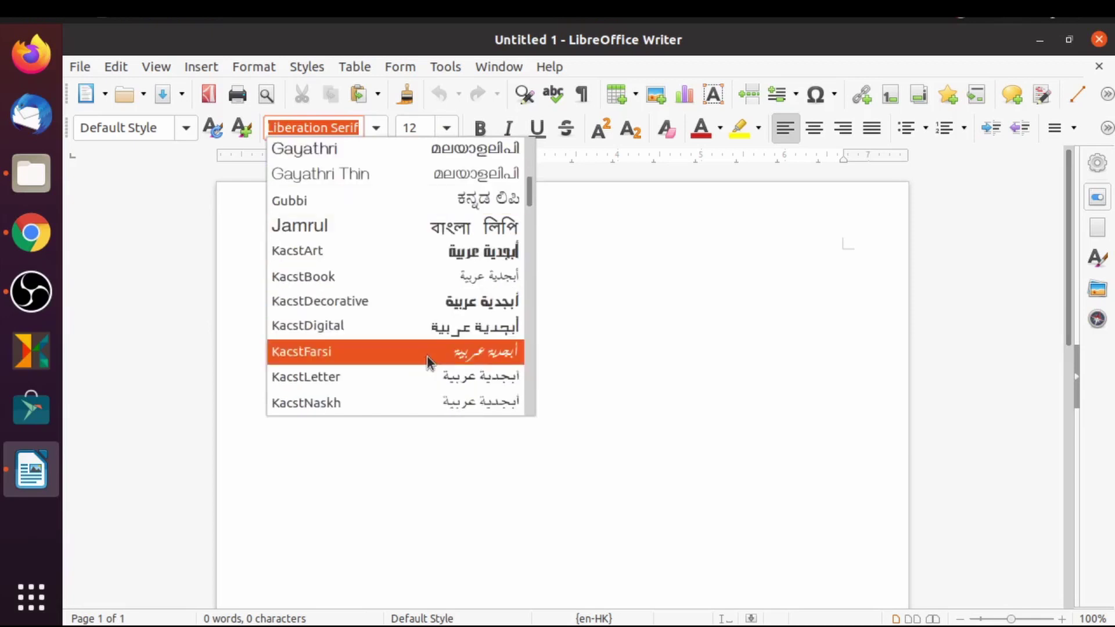
{"action": "scroll", "coordinate": [428, 351], "scroll_direction": "down", "scroll_amount": 15}
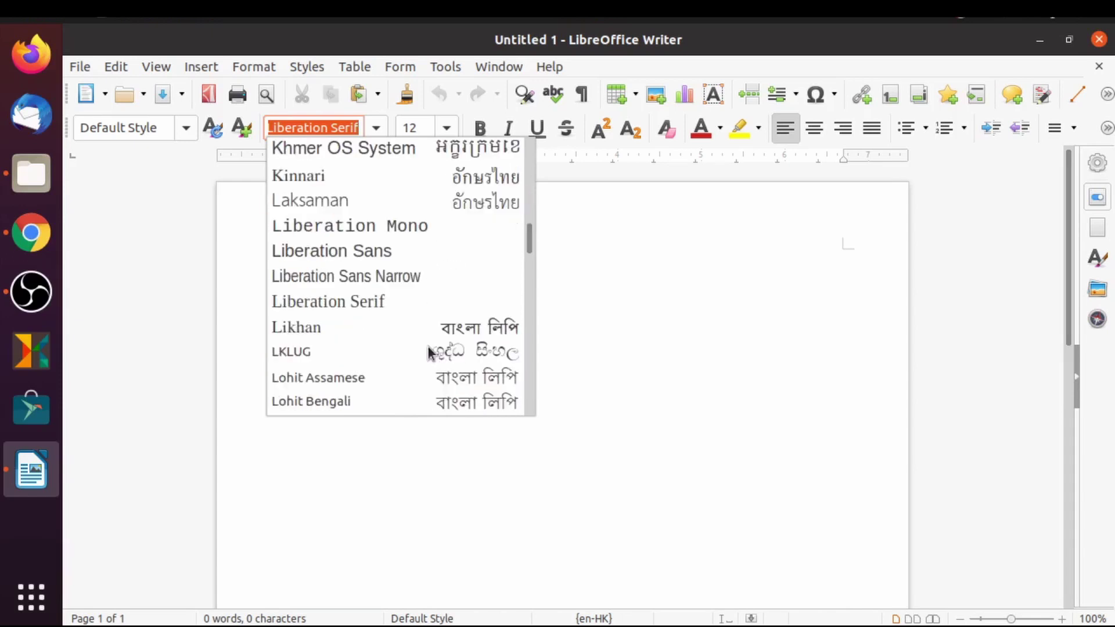
{"action": "scroll", "coordinate": [430, 353], "scroll_direction": "up", "scroll_amount": 20}
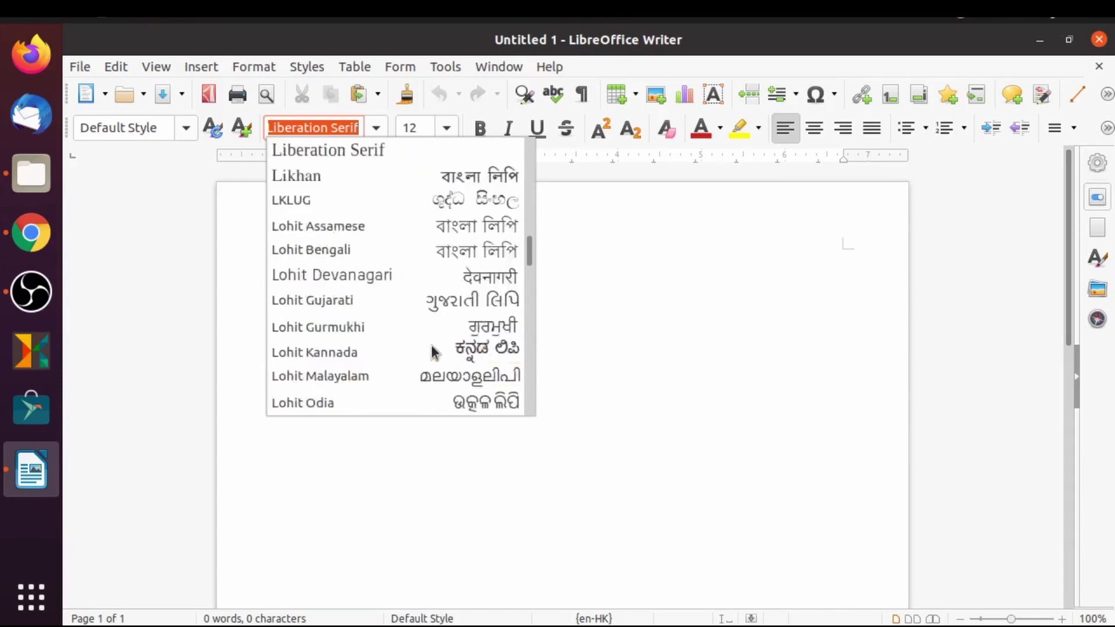
{"action": "left_click", "coordinate": [1097, 40]}
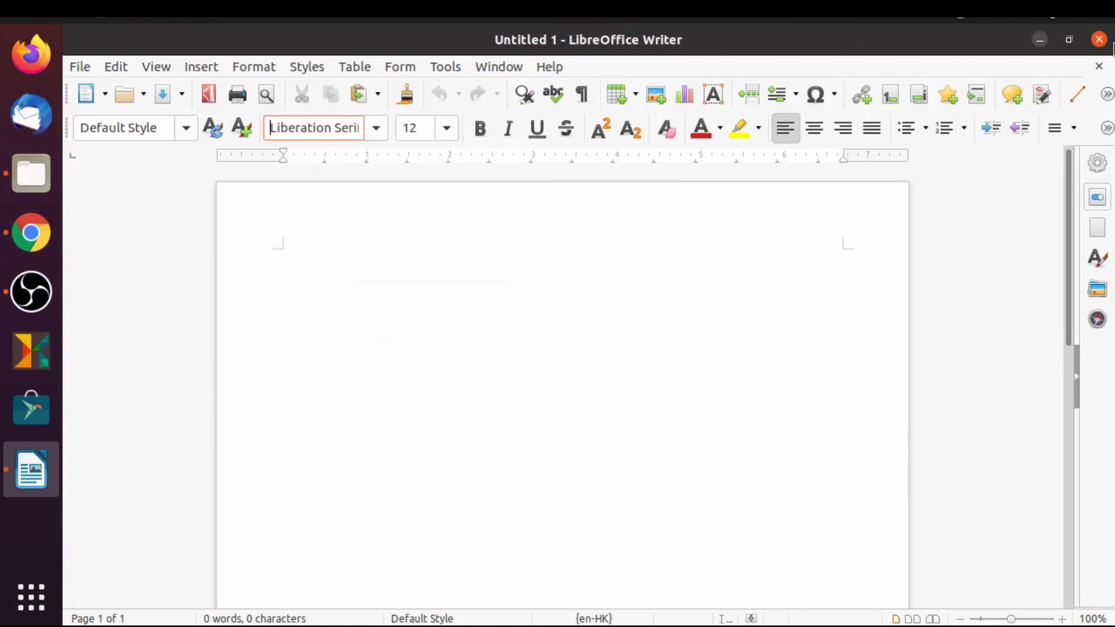
{"action": "left_click", "coordinate": [1098, 41]}
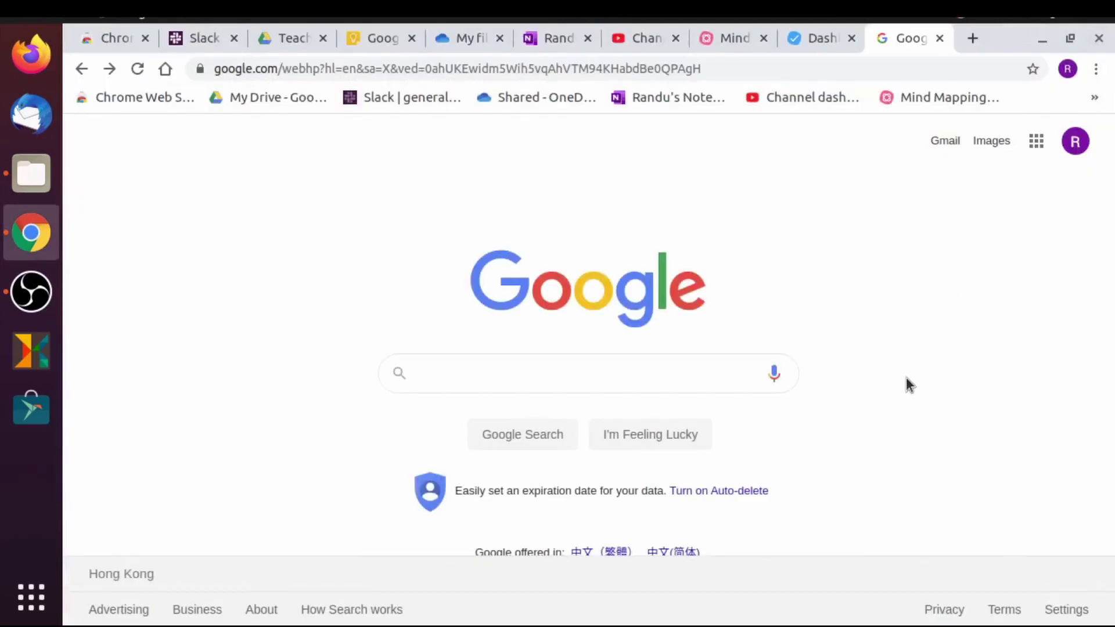
Search Google for "Windows fonts install in Ubuntu" and check the OnMSFT article on installing Microsoft fonts on Linux.
{"action": "left_click", "coordinate": [775, 376]}
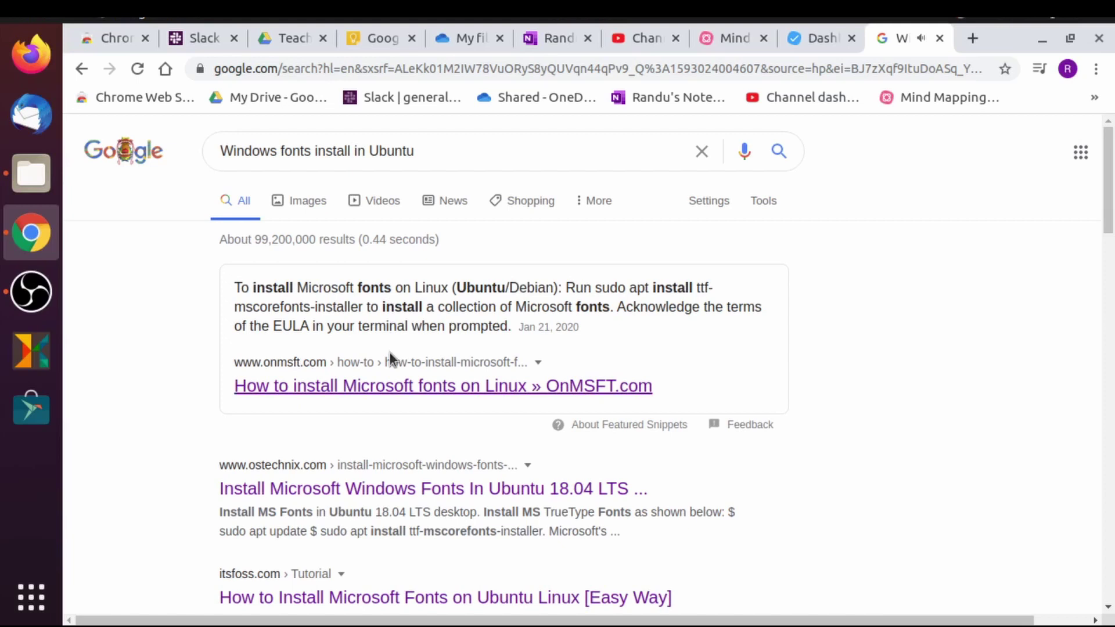
{"action": "left_click", "coordinate": [368, 392]}
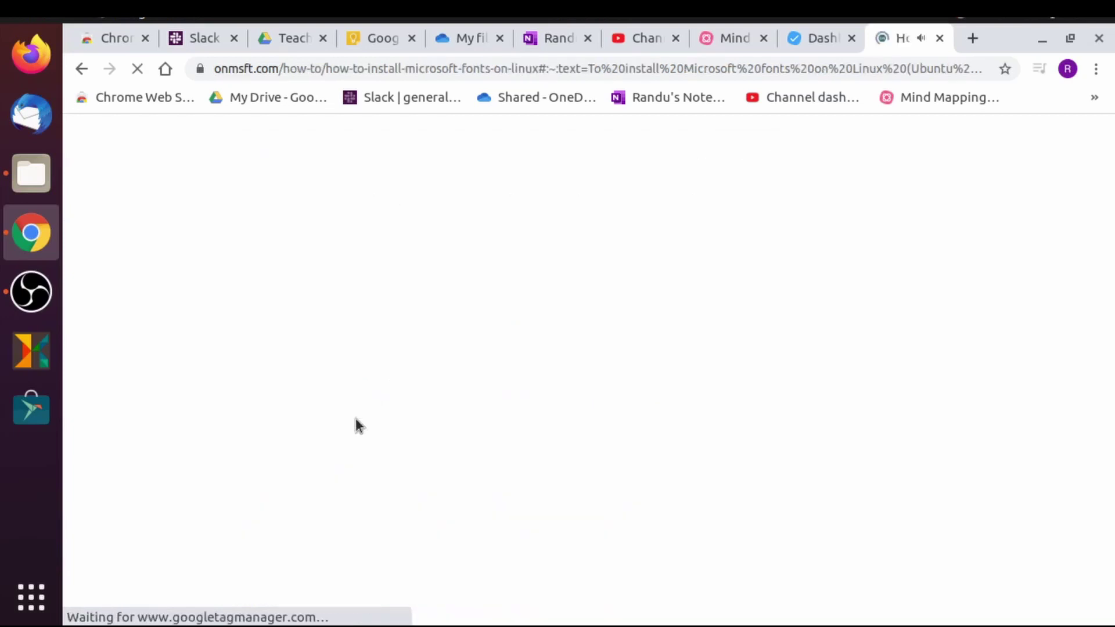
{"action": "scroll", "coordinate": [529, 437], "scroll_direction": "down", "scroll_amount": 3}
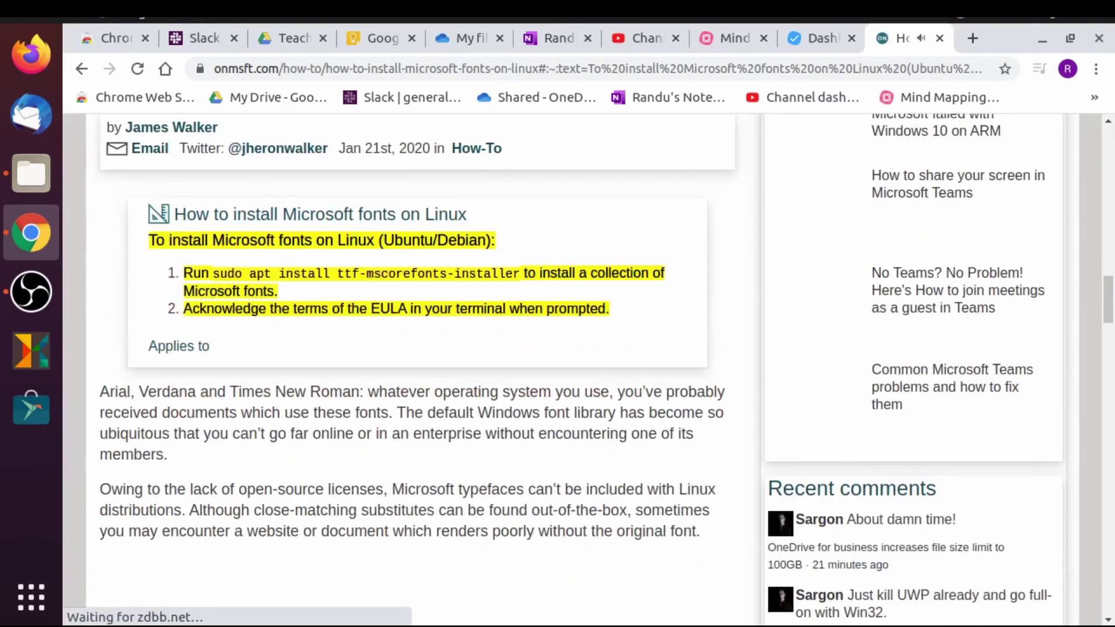
{"action": "left_click", "coordinate": [72, 70]}
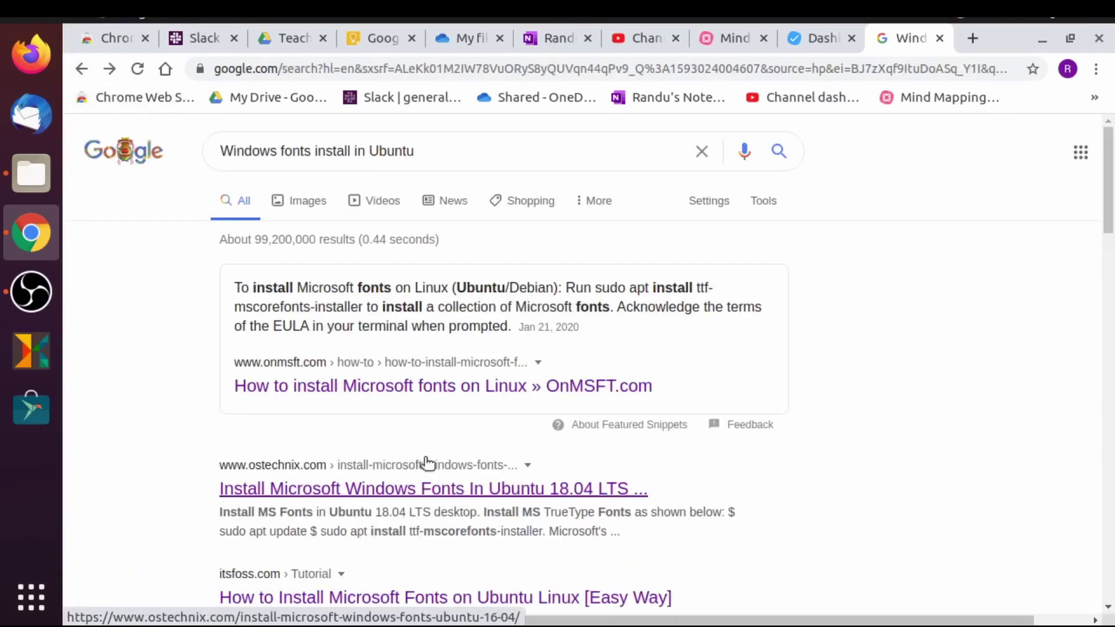
Skim the top of the OSTechNix article on Microsoft Windows fonts in Ubuntu 18.04 LTS and return to the results.
{"action": "left_click", "coordinate": [467, 489]}
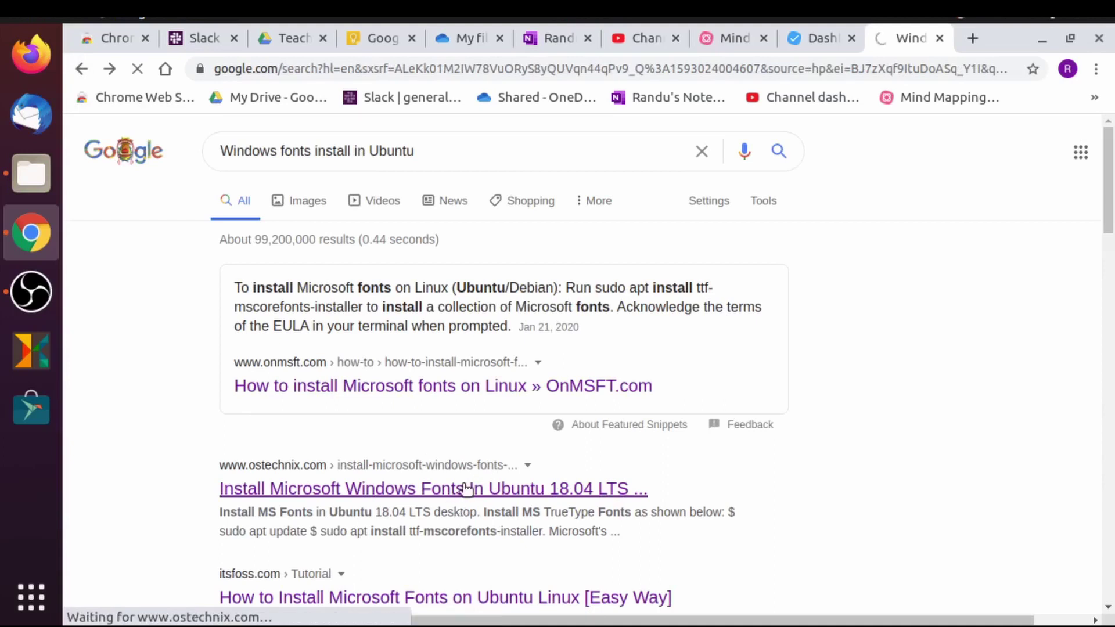
{"action": "scroll", "coordinate": [463, 485], "scroll_direction": "down", "scroll_amount": 5}
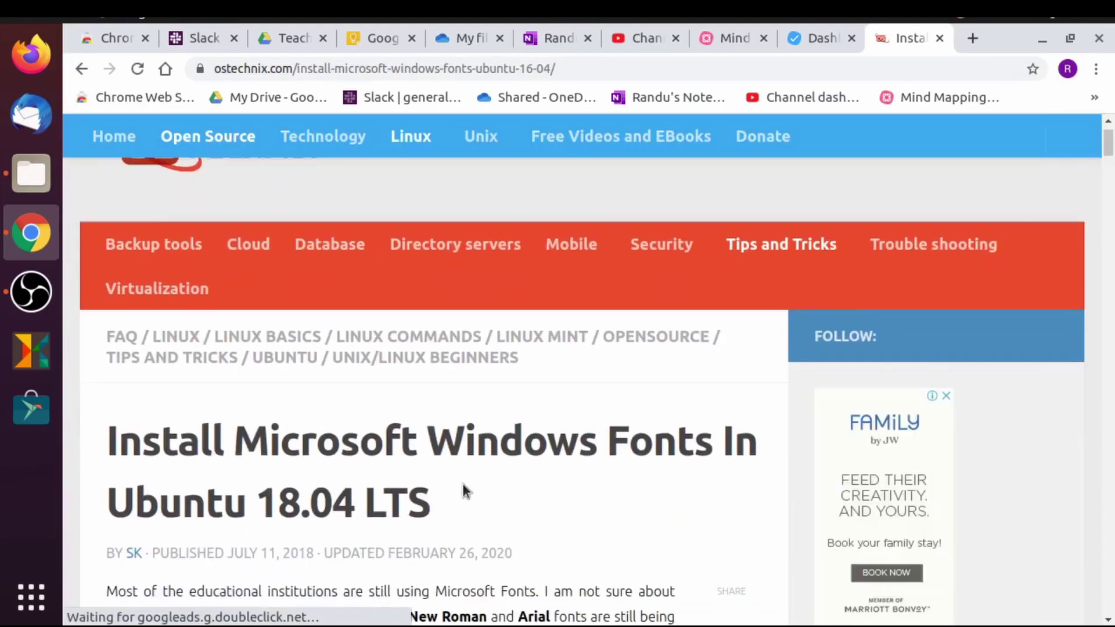
{"action": "scroll", "coordinate": [463, 485], "scroll_direction": "up", "scroll_amount": 4}
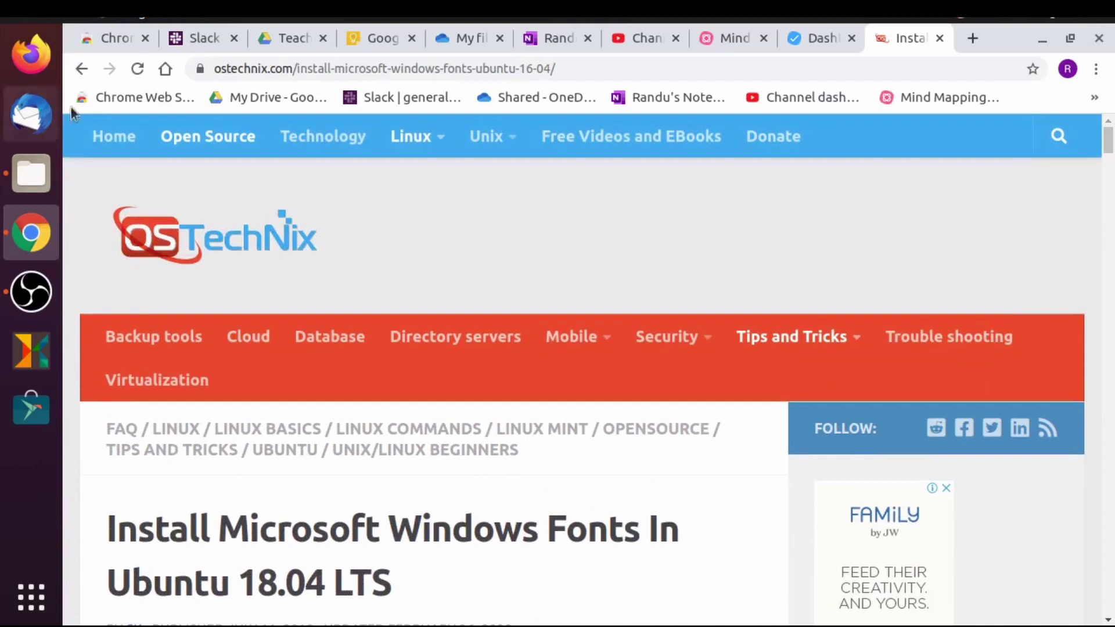
{"action": "left_click", "coordinate": [82, 69]}
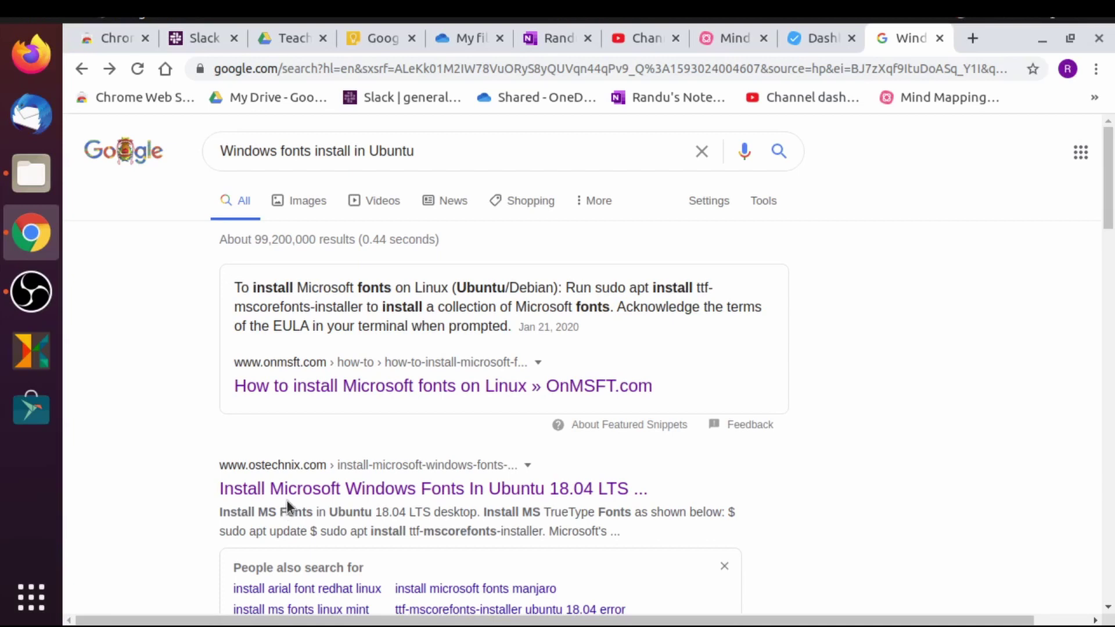
Open the OSTechNix article "Install Microsoft Windows Fonts In Ubuntu 18.04 LTS" and find its terminal commands for installing MS TrueType fonts.
{"action": "left_click", "coordinate": [384, 495]}
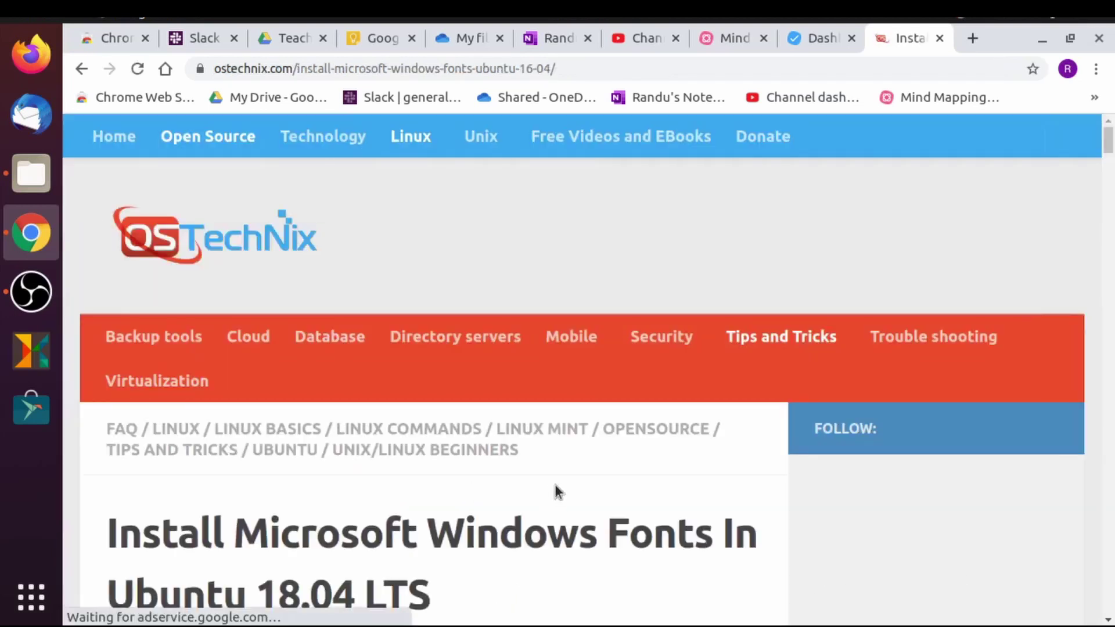
{"action": "scroll", "coordinate": [546, 481], "scroll_direction": "down", "scroll_amount": 3}
{"action": "scroll", "coordinate": [546, 481], "scroll_direction": "down", "scroll_amount": 3}
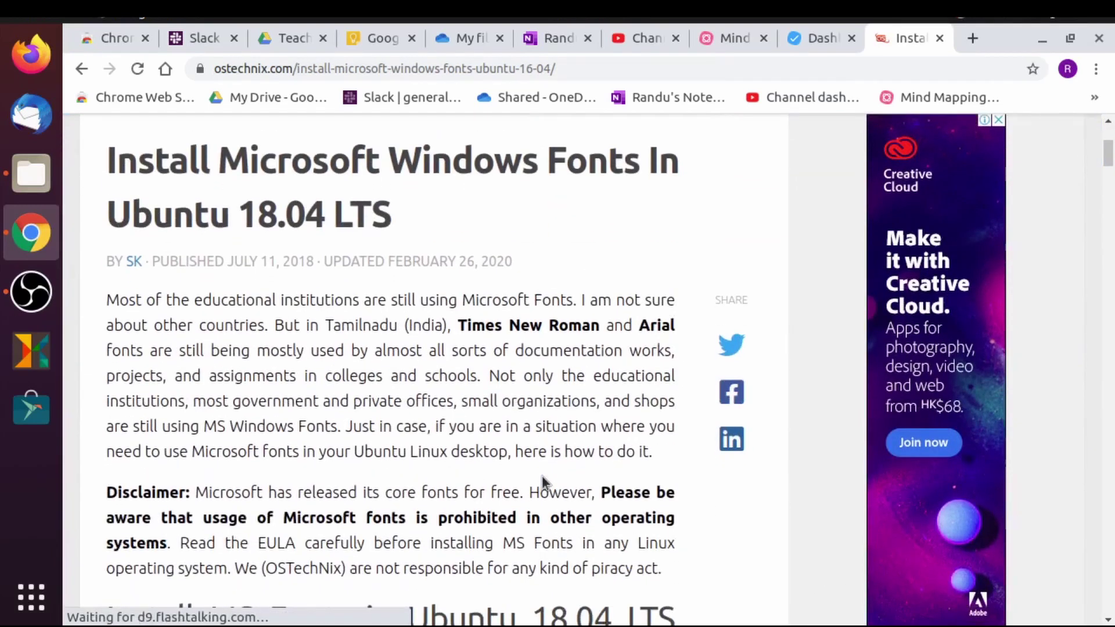
{"action": "scroll", "coordinate": [543, 481], "scroll_direction": "down", "scroll_amount": 15}
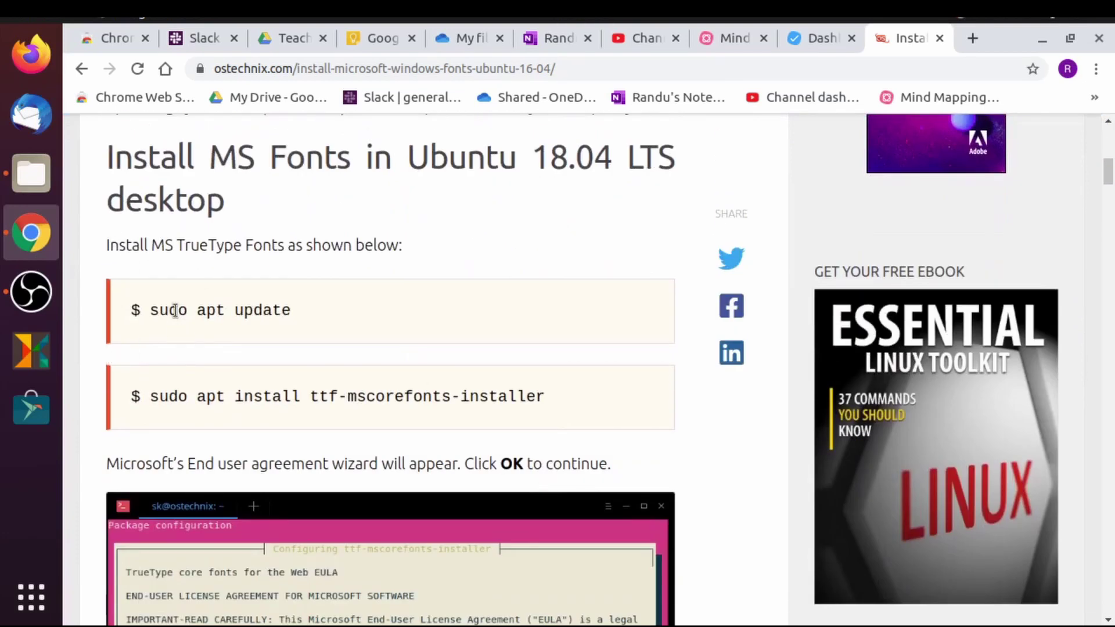
{"action": "scroll", "coordinate": [370, 379], "scroll_direction": "down", "scroll_amount": 3}
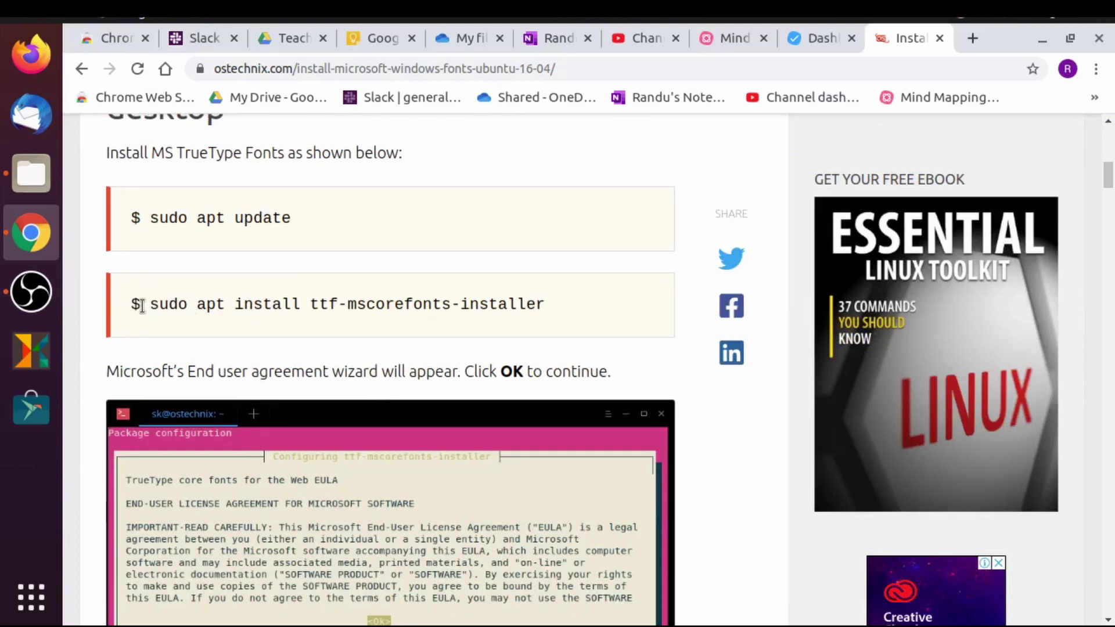
Copy the command "sudo apt install ttf-mscorefonts-installer" from the article.
{"action": "left_click_drag", "start_coordinate": [150, 301], "coordinate": [544, 299]}
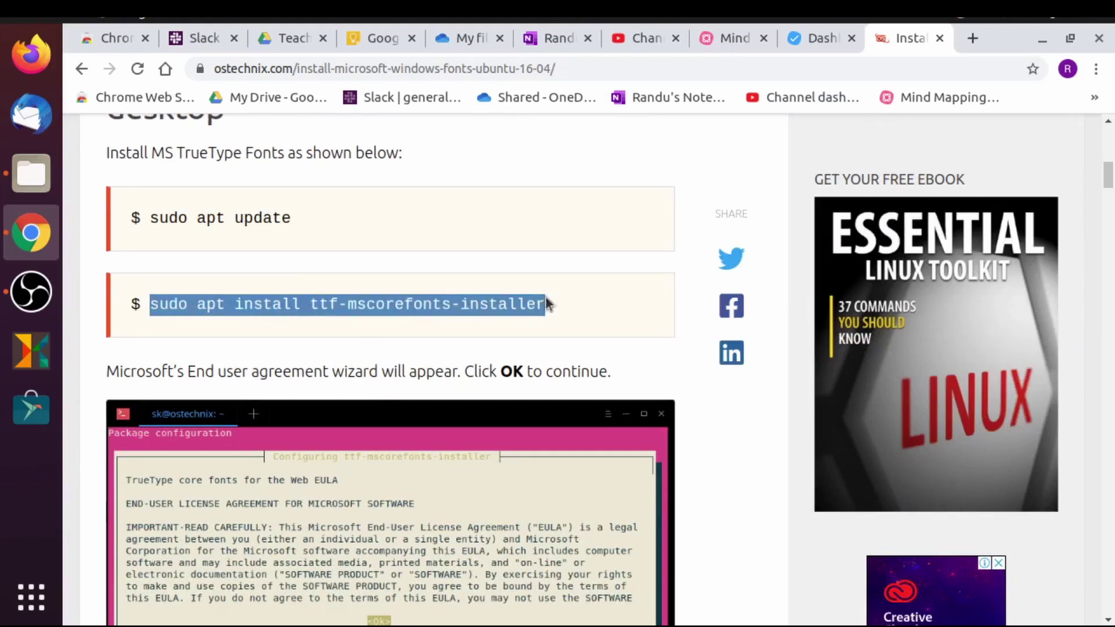
{"action": "right_click", "coordinate": [511, 306]}
{"action": "left_click", "coordinate": [530, 321]}
Read the article's remaining instructions on accepting the Microsoft licence agreement and updating the font cache.
{"action": "scroll", "coordinate": [330, 398], "scroll_direction": "down", "scroll_amount": 3}
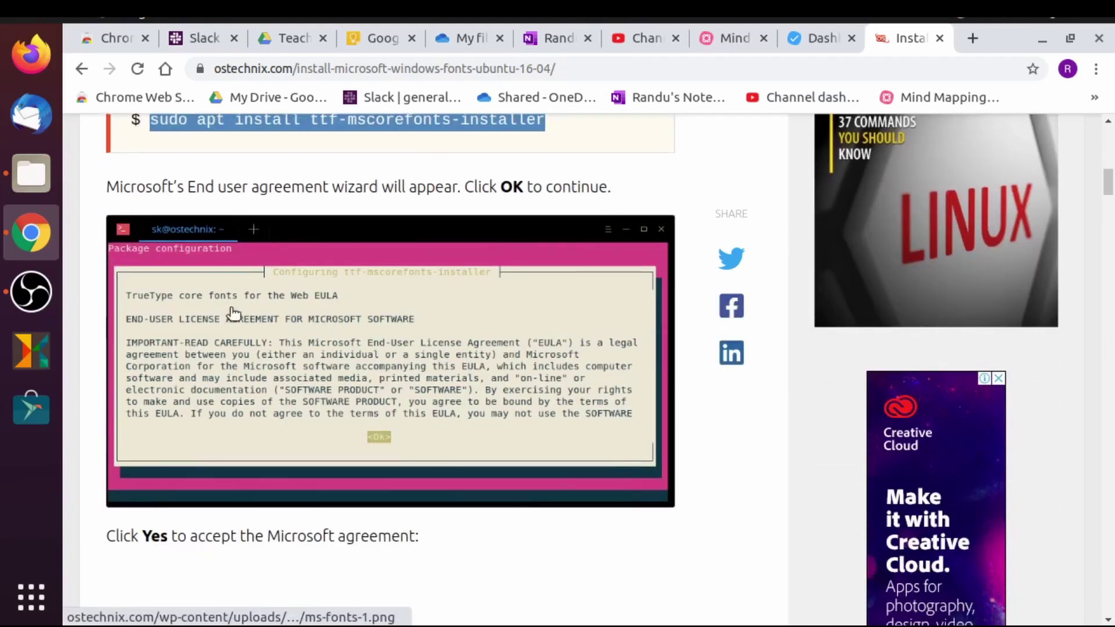
{"action": "scroll", "coordinate": [444, 343], "scroll_direction": "down", "scroll_amount": 5}
{"action": "scroll", "coordinate": [451, 383], "scroll_direction": "down", "scroll_amount": 5}
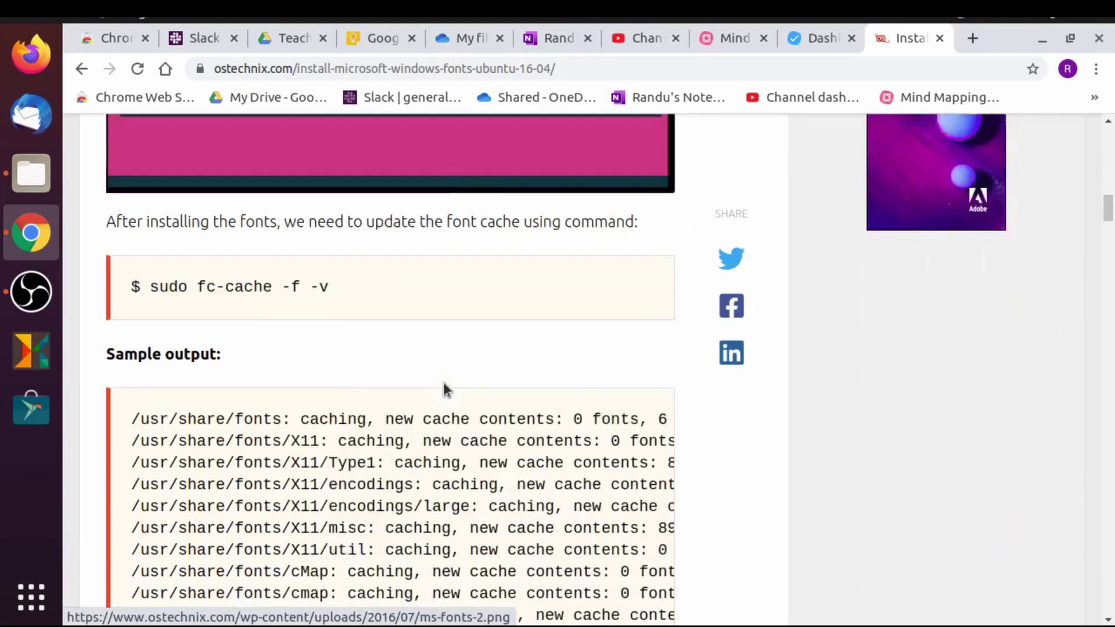
{"action": "scroll", "coordinate": [448, 391], "scroll_direction": "up", "scroll_amount": 4}
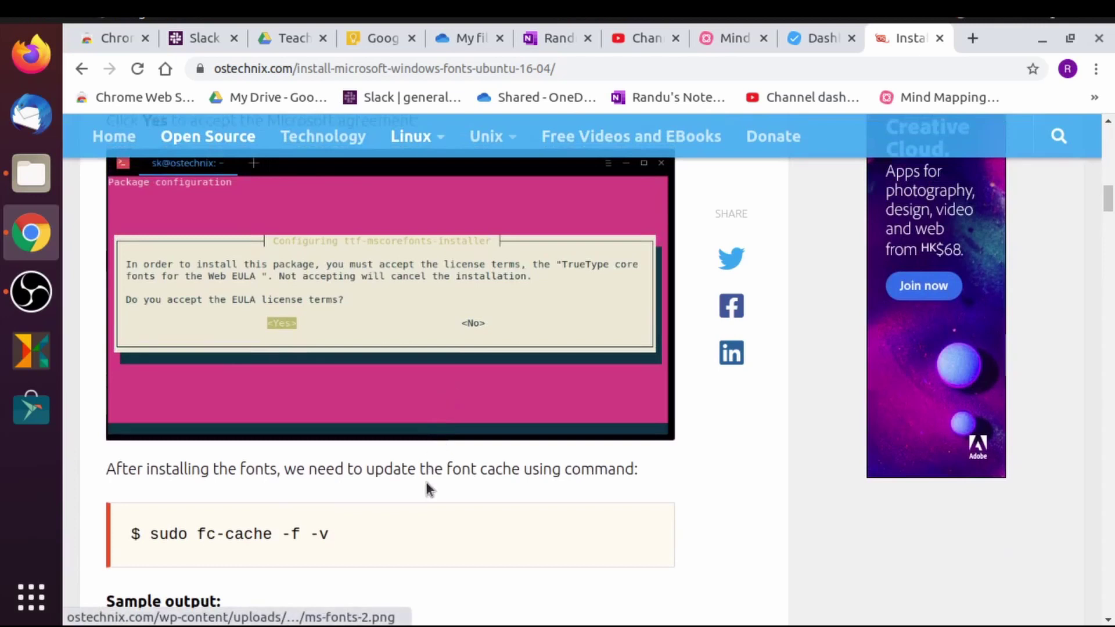
{"action": "scroll", "coordinate": [428, 489], "scroll_direction": "down", "scroll_amount": 1}
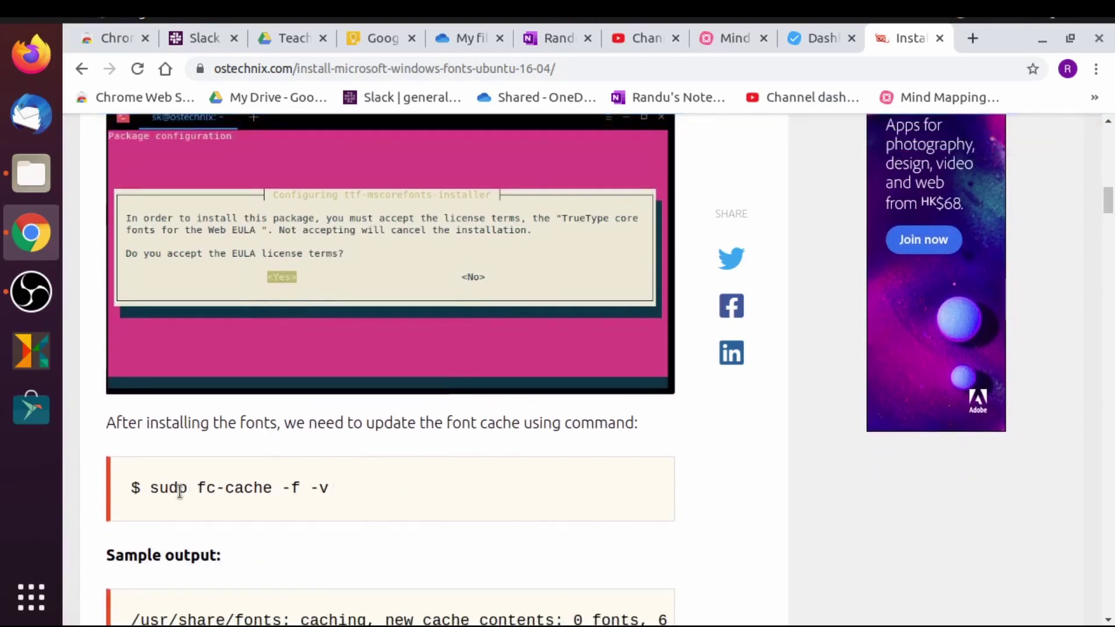
{"action": "scroll", "coordinate": [252, 480], "scroll_direction": "down", "scroll_amount": 2}
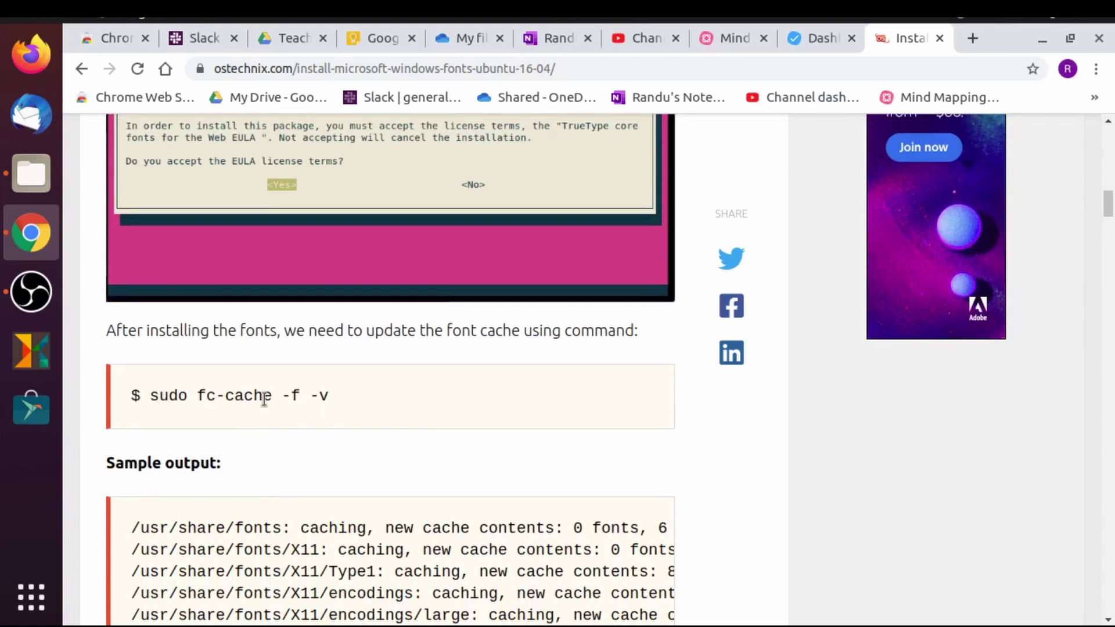
{"action": "scroll", "coordinate": [339, 425], "scroll_direction": "down", "scroll_amount": 2}
{"action": "scroll", "coordinate": [334, 427], "scroll_direction": "up", "scroll_amount": 2}
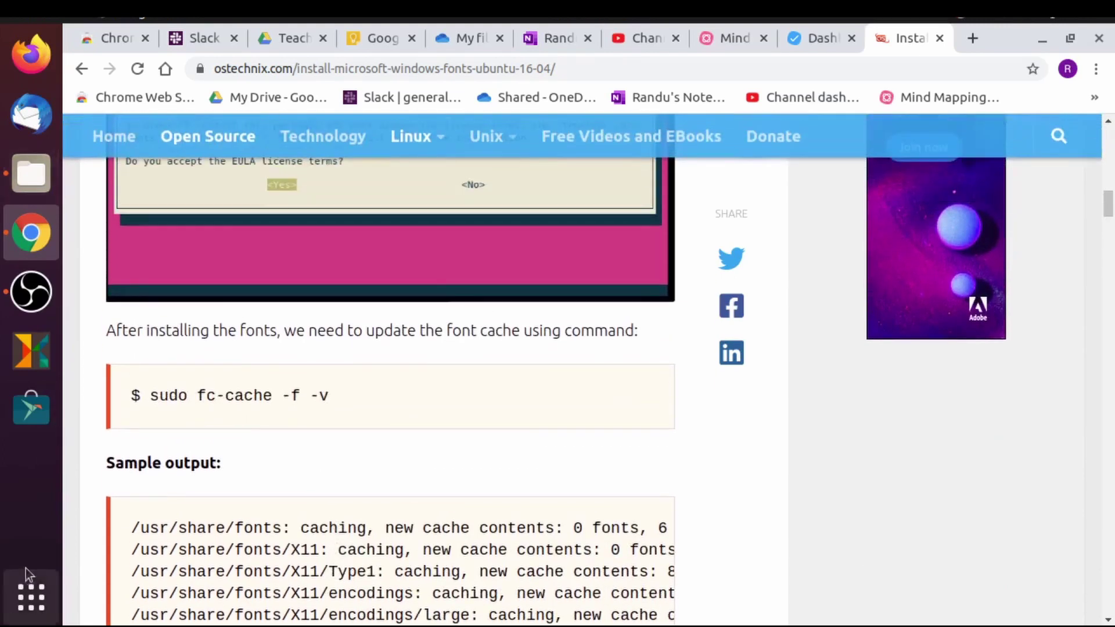
Search the installed applications for Terminal and open it.
{"action": "left_click", "coordinate": [30, 588]}
{"action": "type", "text": "terminall"}
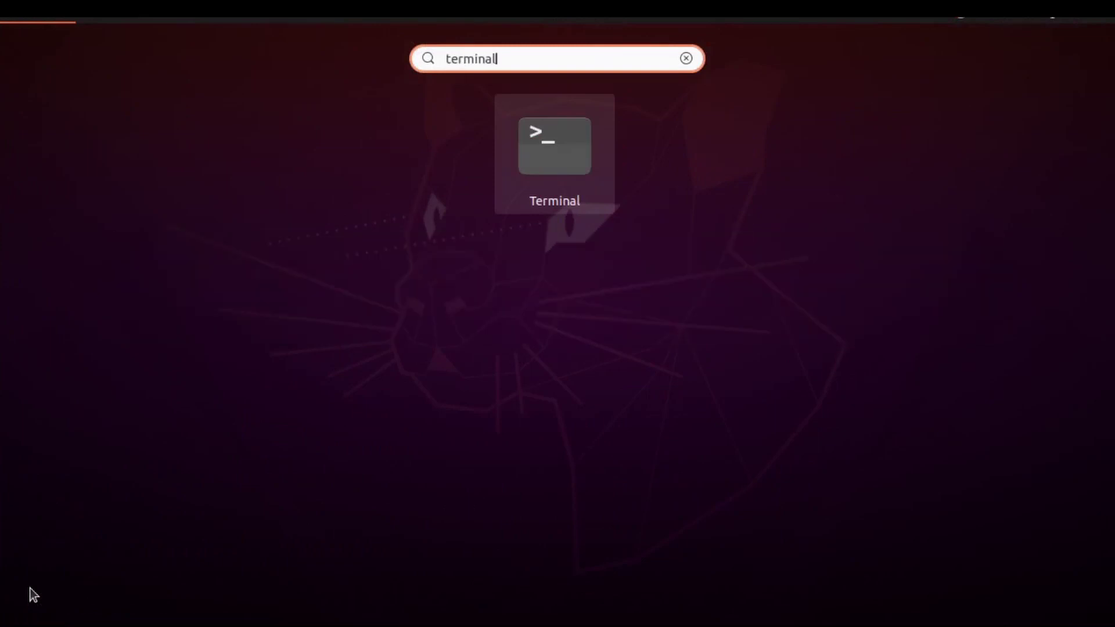
{"action": "key", "text": "Return"}
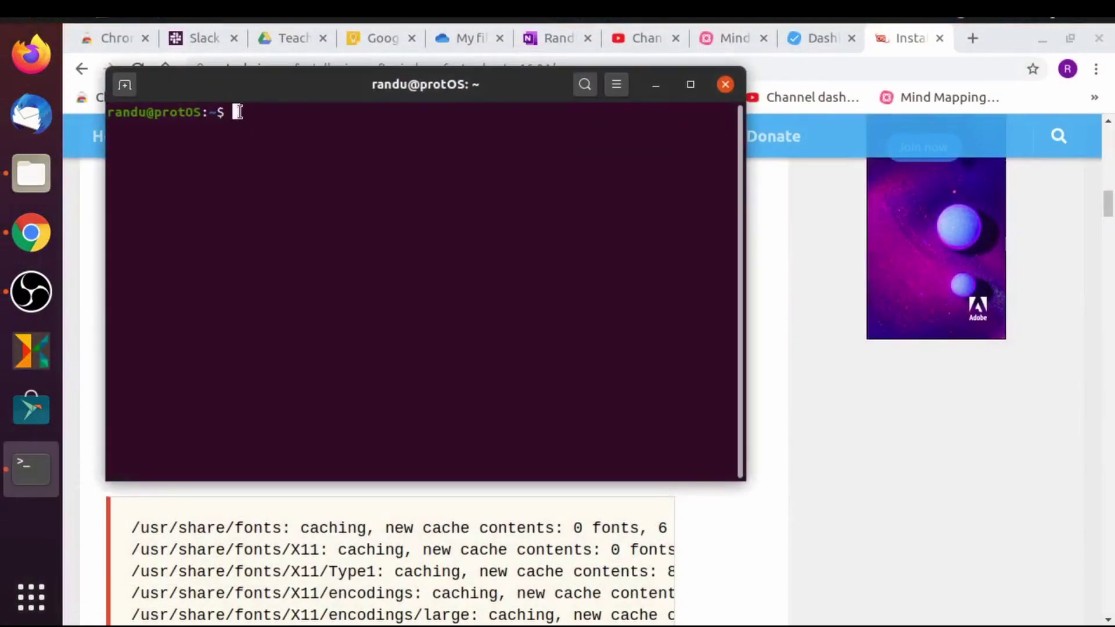
Paste the copied command "sudo apt install ttf-mscorefonts-installer" at the terminal prompt and run it.
{"action": "key", "text": "ctrl+c"}
{"action": "key", "text": "ctrl+l"}
{"action": "right_click", "coordinate": [239, 111]}
{"action": "left_click", "coordinate": [288, 175]}
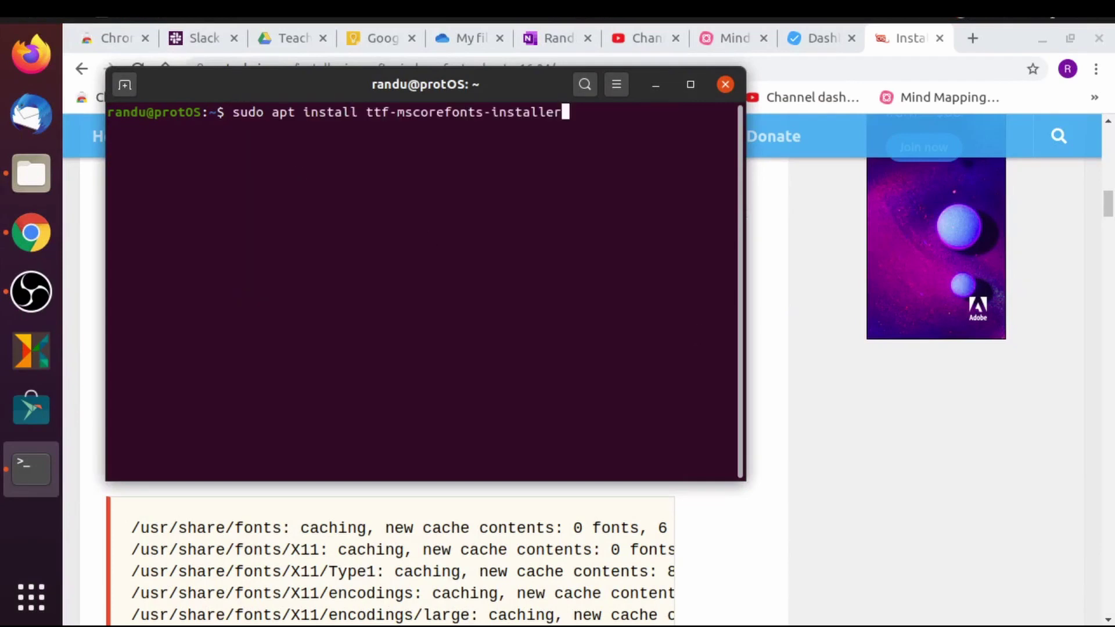
{"action": "key", "text": "Return"}
{"action": "key", "text": "Return"}
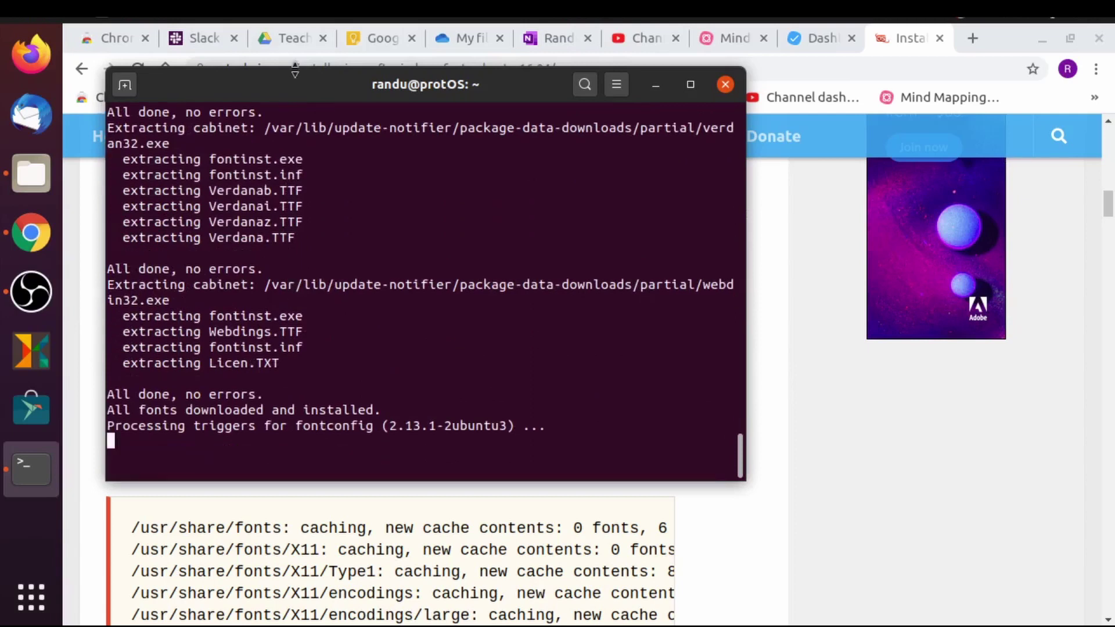
Review the installer's terminal output to see which Microsoft font files were extracted.
{"action": "scroll", "coordinate": [395, 268], "scroll_direction": "up", "scroll_amount": 10}
{"action": "scroll", "coordinate": [395, 268], "scroll_direction": "up", "scroll_amount": 15}
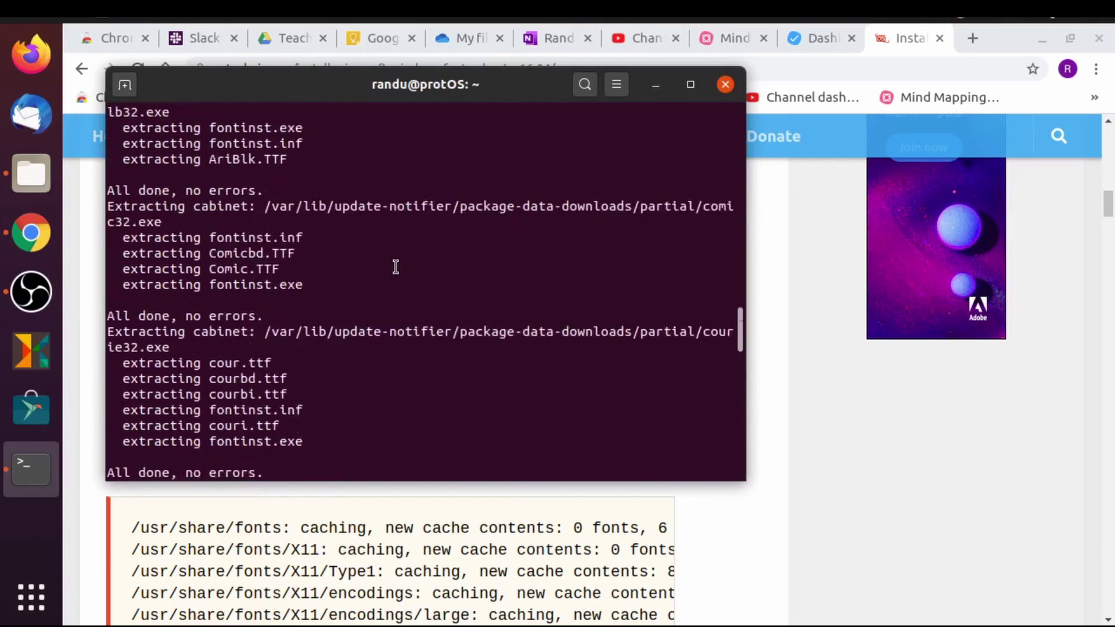
{"action": "scroll", "coordinate": [395, 268], "scroll_direction": "up", "scroll_amount": 4}
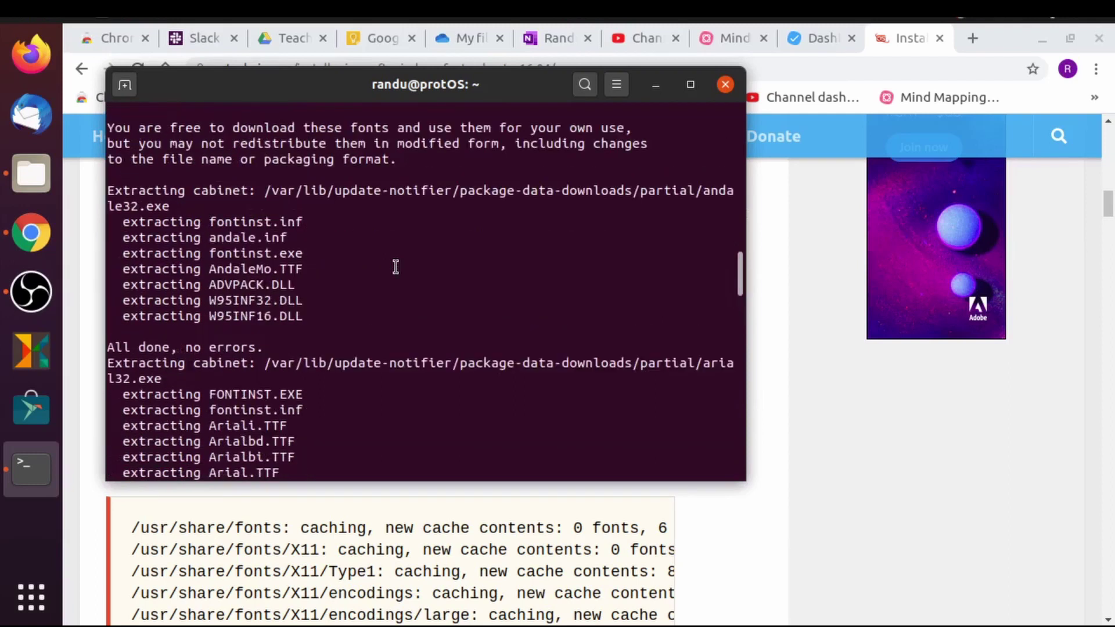
{"action": "scroll", "coordinate": [395, 268], "scroll_direction": "down", "scroll_amount": 2}
{"action": "scroll", "coordinate": [274, 286], "scroll_direction": "down", "scroll_amount": 2}
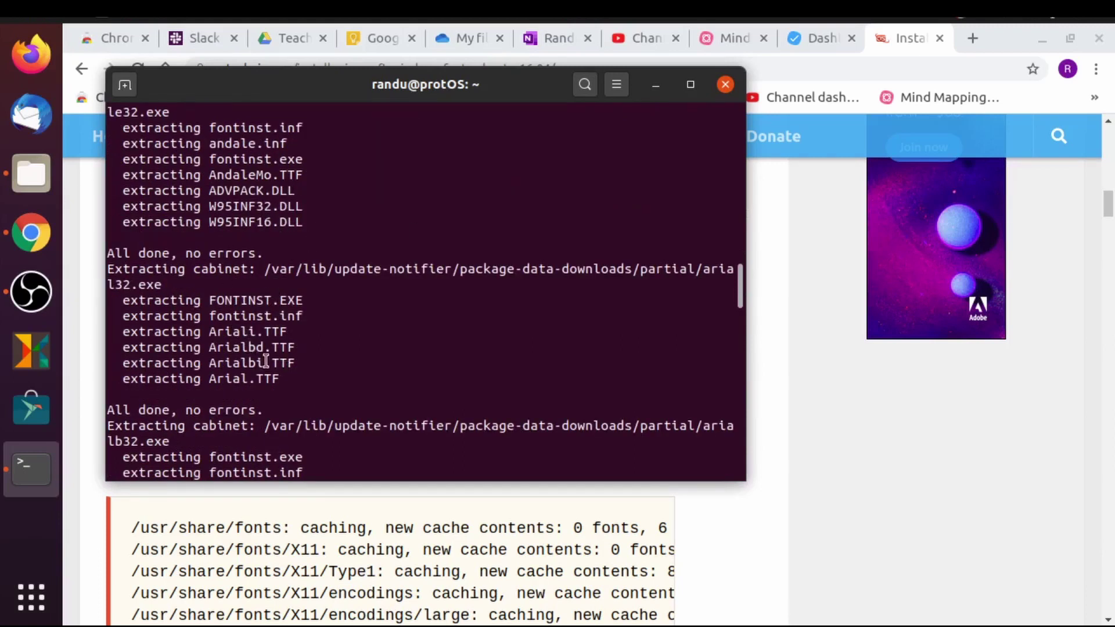
{"action": "scroll", "coordinate": [265, 362], "scroll_direction": "down", "scroll_amount": 2}
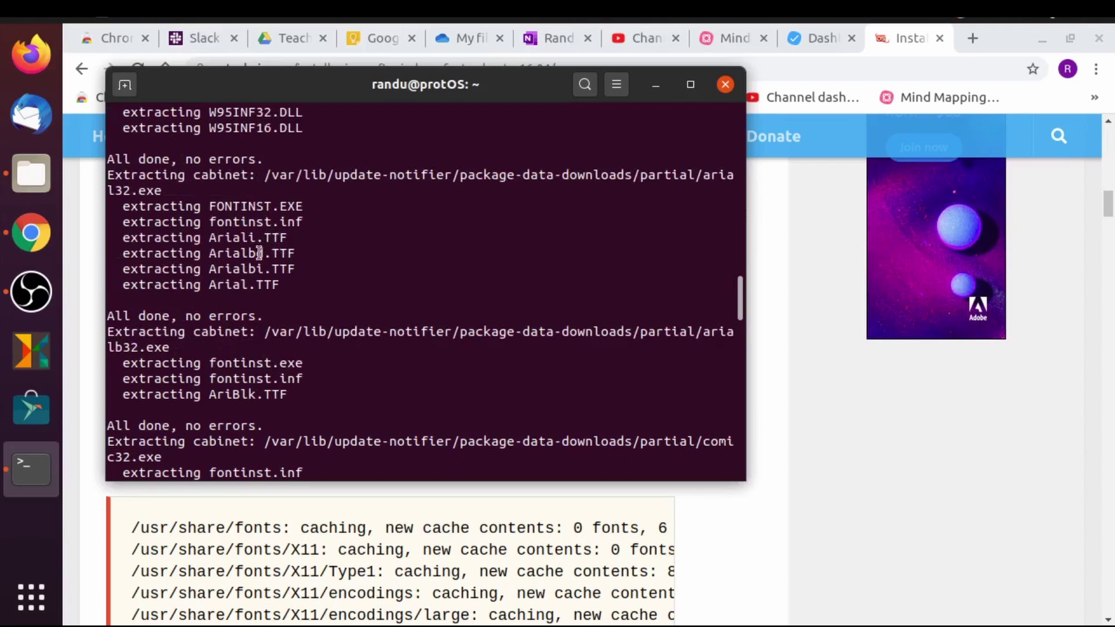
{"action": "scroll", "coordinate": [405, 347], "scroll_direction": "down", "scroll_amount": 2}
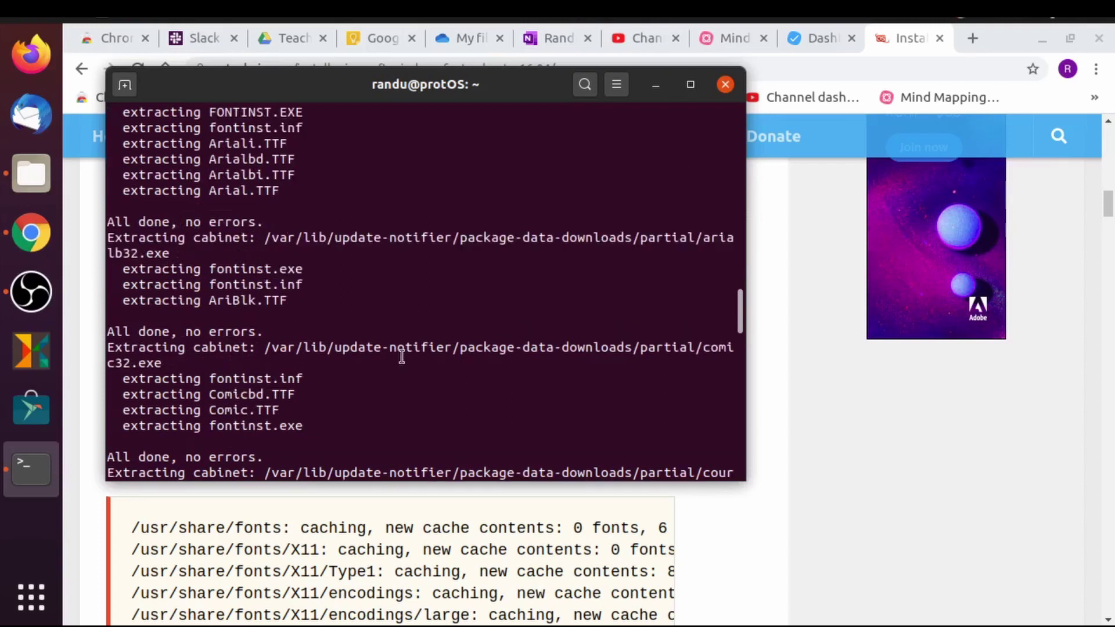
{"action": "scroll", "coordinate": [307, 312], "scroll_direction": "down", "scroll_amount": 2}
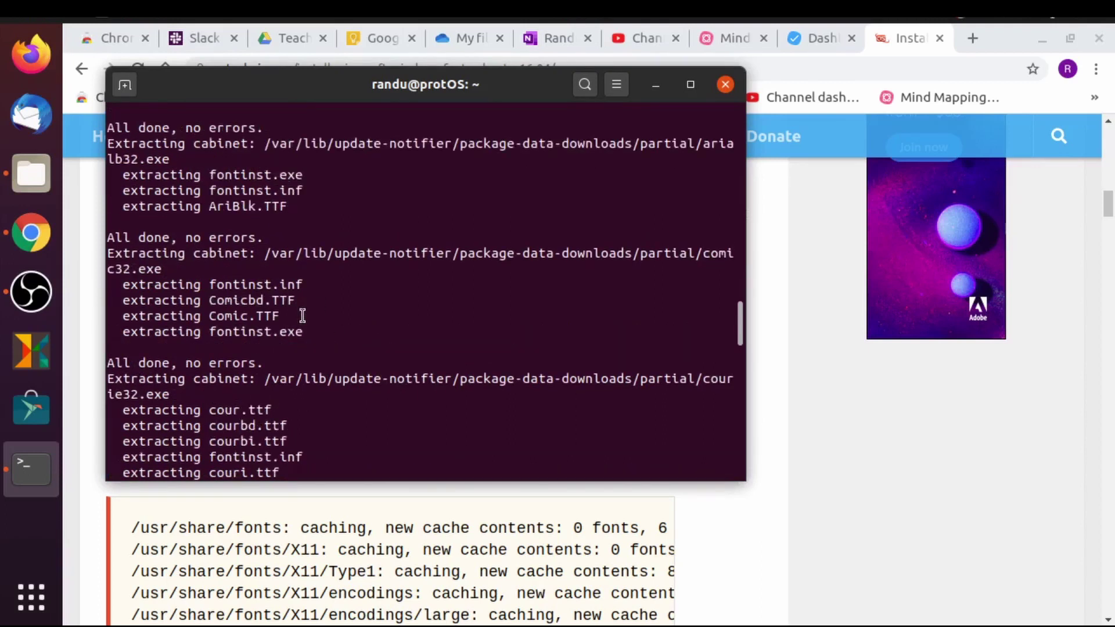
{"action": "scroll", "coordinate": [285, 326], "scroll_direction": "down", "scroll_amount": 2}
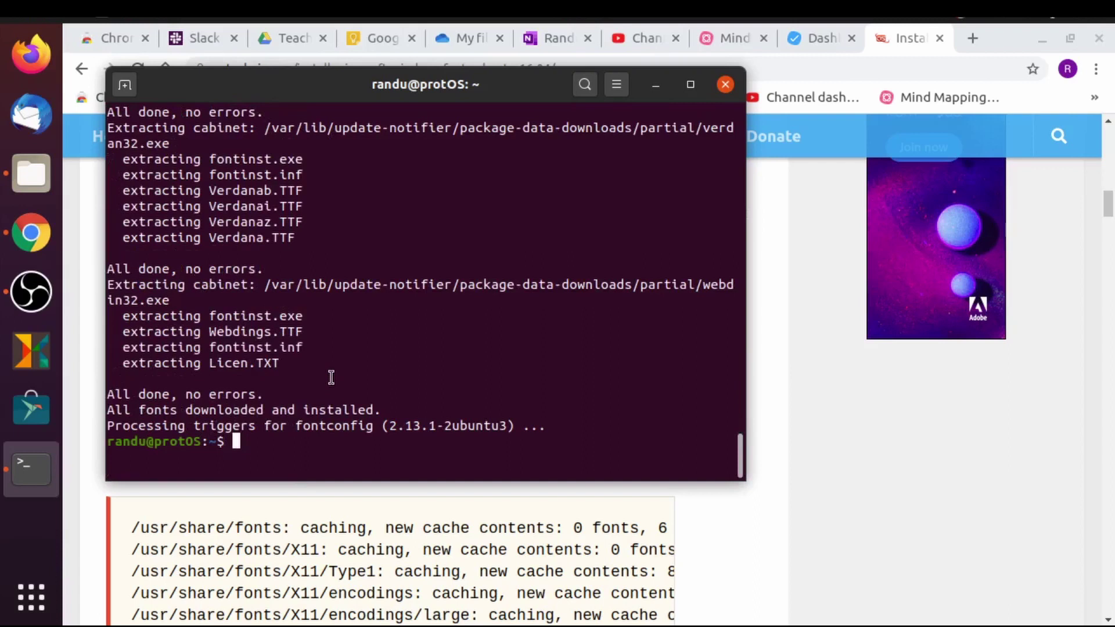
Copy the command "sudo fc-cache -f -v" from the article and run it in the terminal to update the font cache.
{"action": "left_click", "coordinate": [856, 416]}
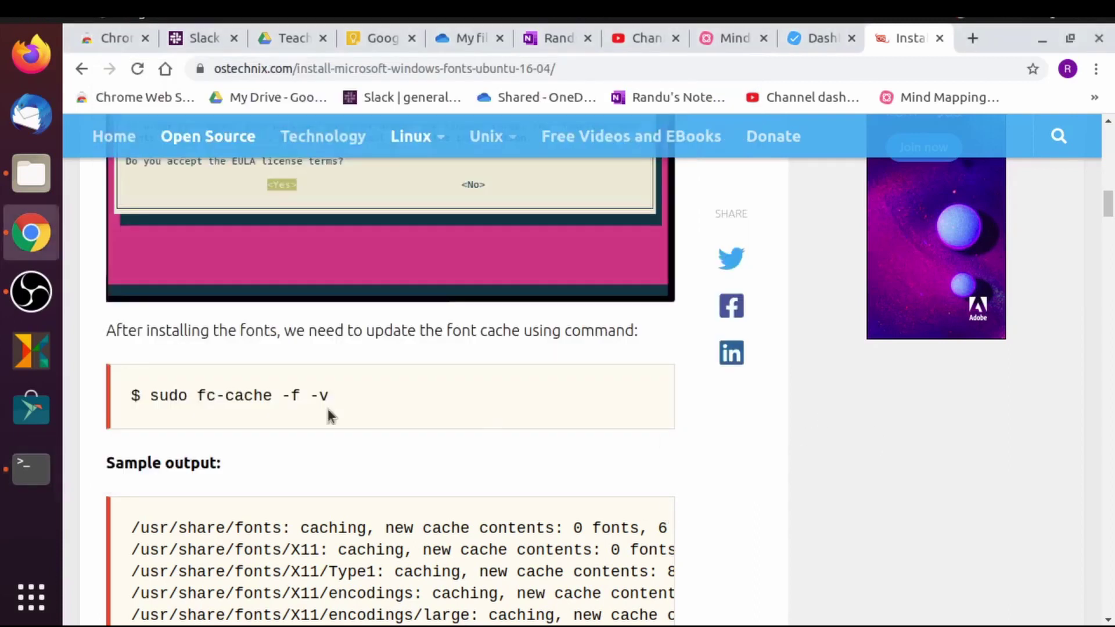
{"action": "left_click_drag", "start_coordinate": [150, 396], "coordinate": [315, 399]}
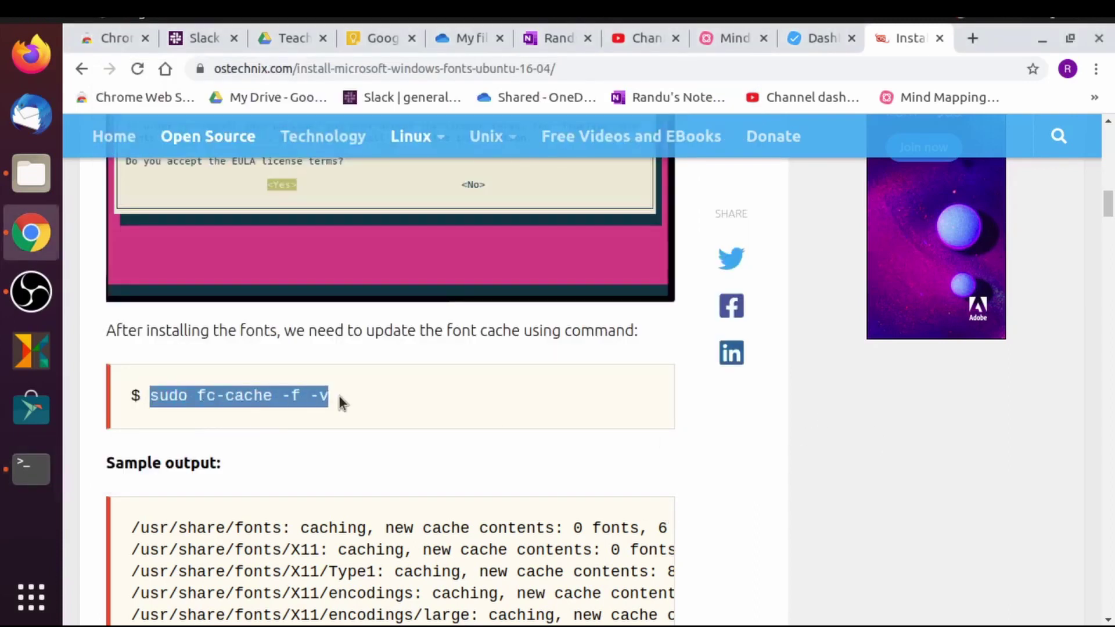
{"action": "right_click", "coordinate": [283, 387]}
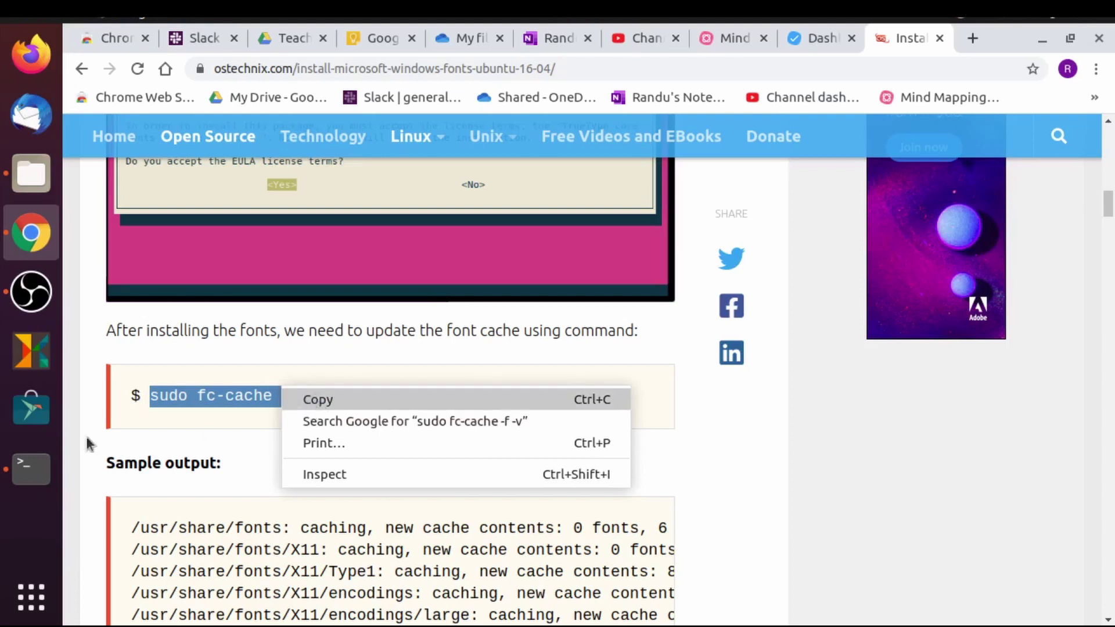
{"action": "left_click", "coordinate": [32, 473]}
{"action": "right_click", "coordinate": [257, 417]}
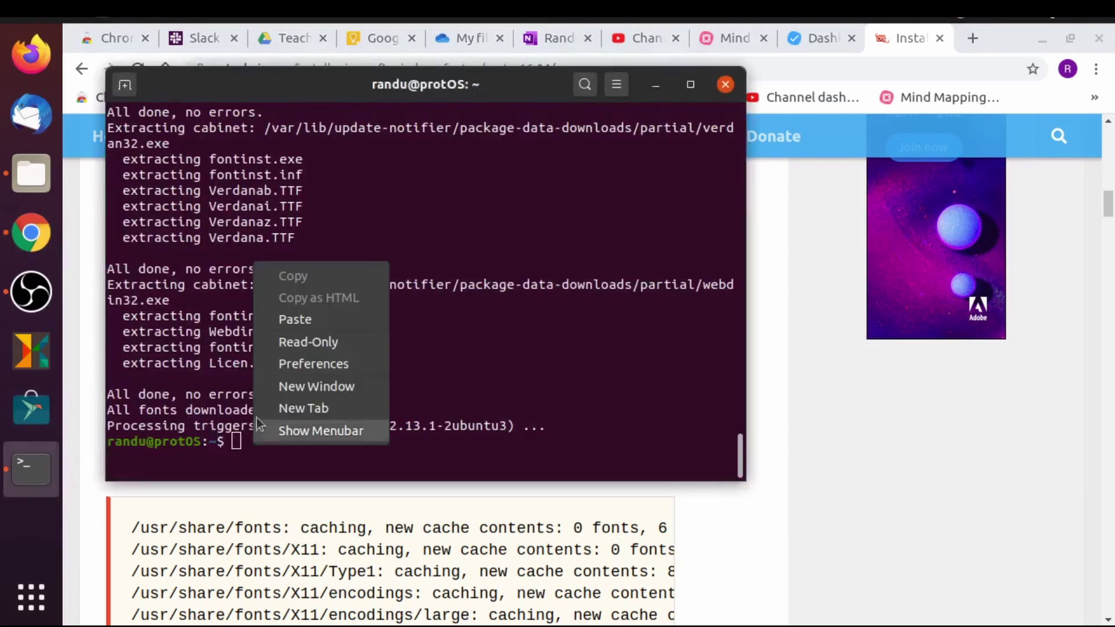
{"action": "left_click", "coordinate": [300, 319]}
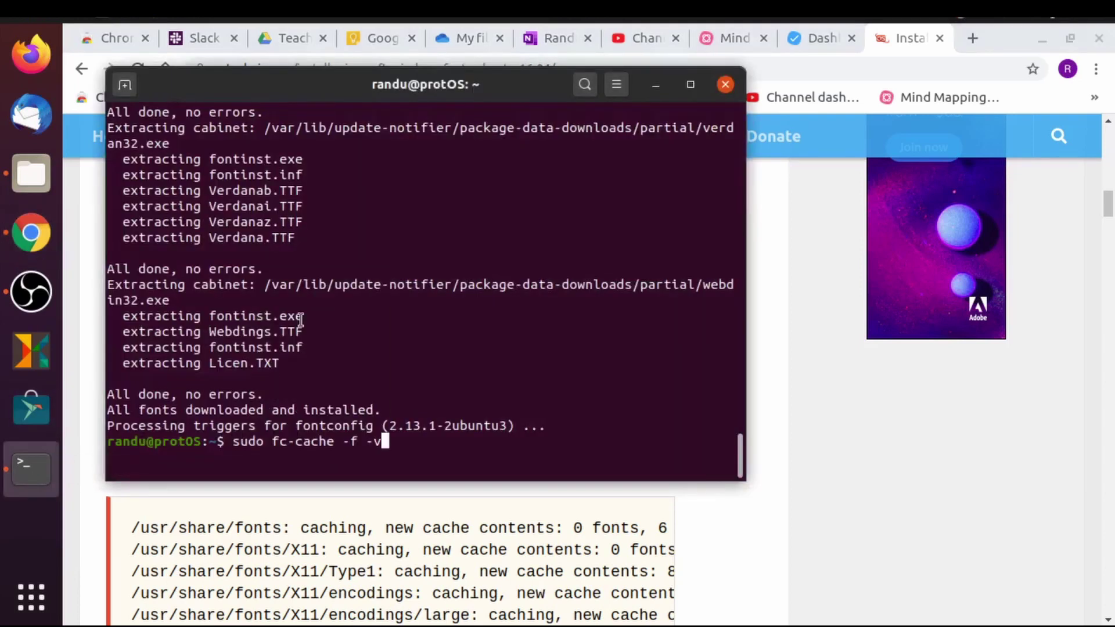
{"action": "key", "text": "Return"}
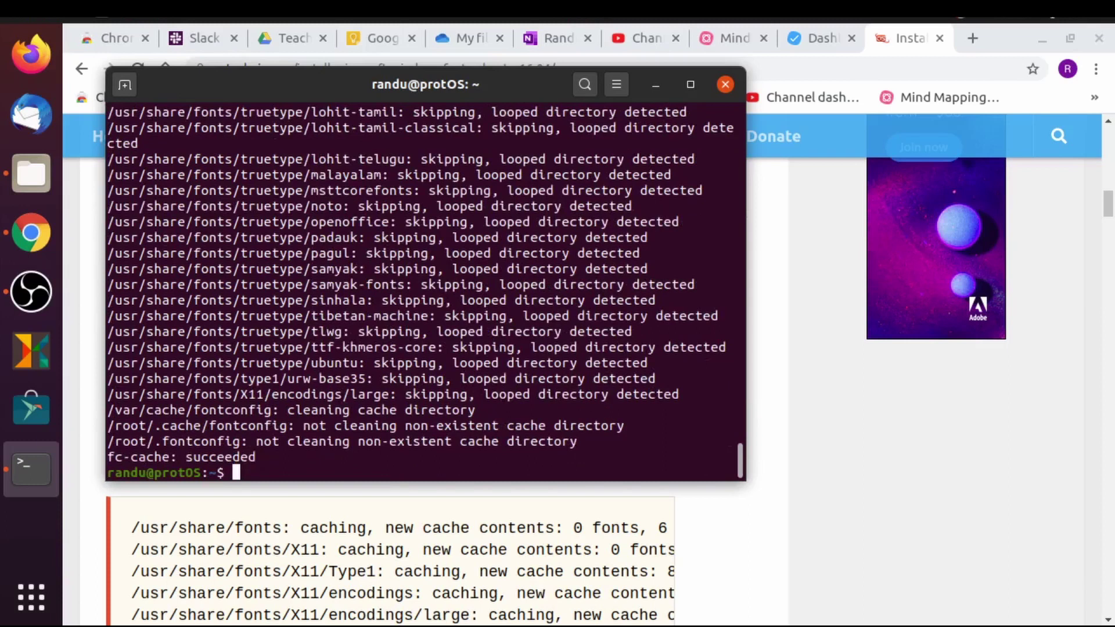
Close the terminal window and open LibreOffice Writer with a blank document.
{"action": "left_click", "coordinate": [731, 88]}
{"action": "left_click", "coordinate": [31, 597]}
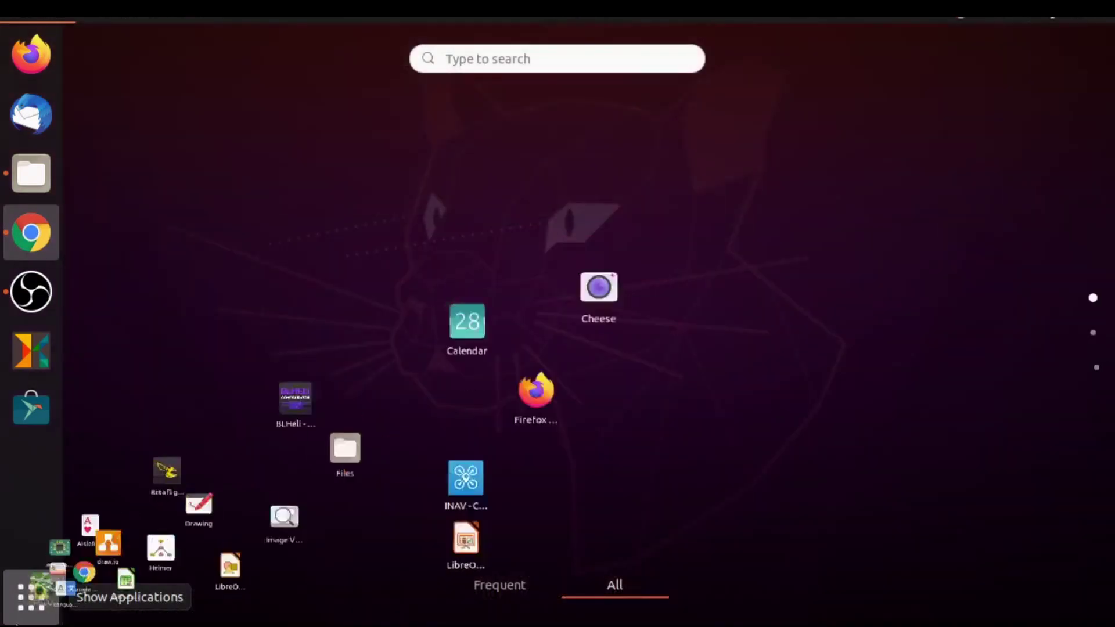
{"action": "scroll", "coordinate": [608, 485], "scroll_direction": "down", "scroll_amount": 2}
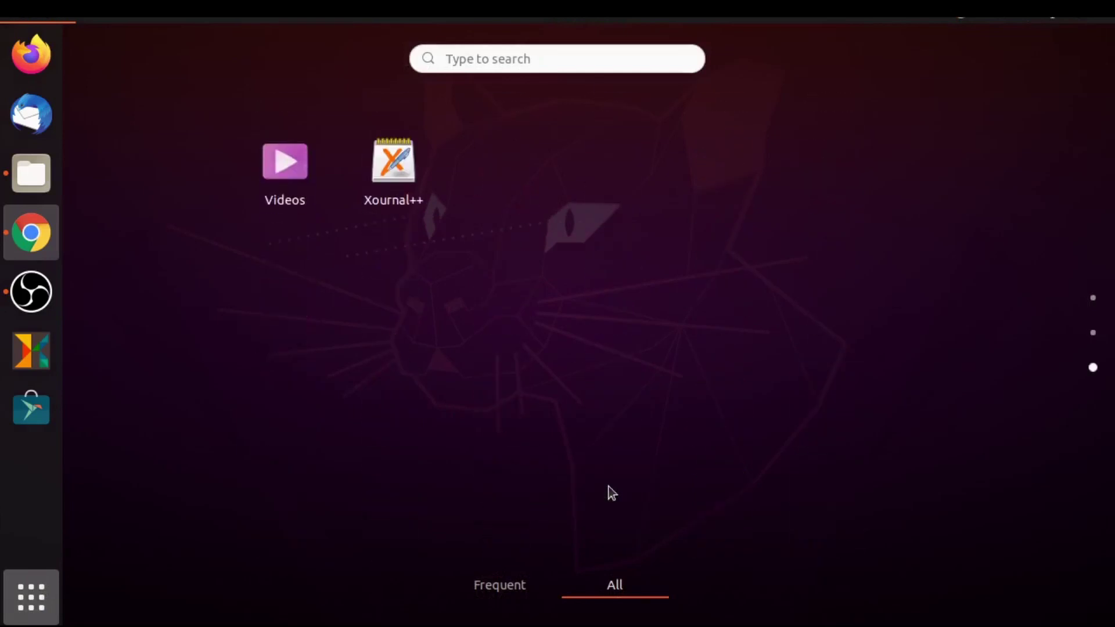
{"action": "scroll", "coordinate": [608, 493], "scroll_direction": "up", "scroll_amount": 1}
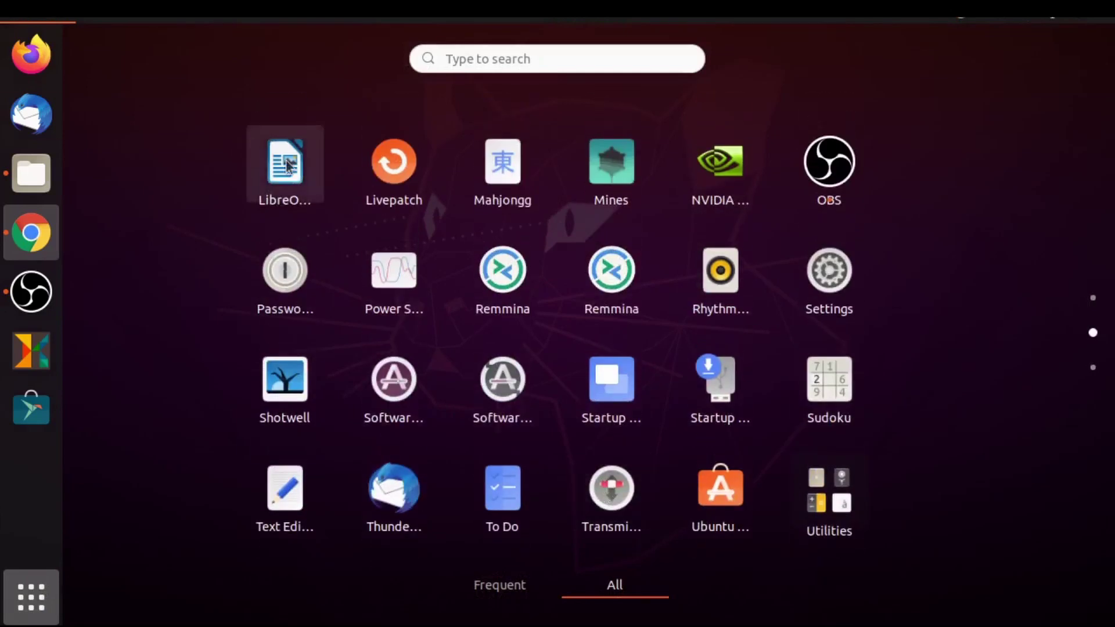
{"action": "left_click", "coordinate": [287, 166]}
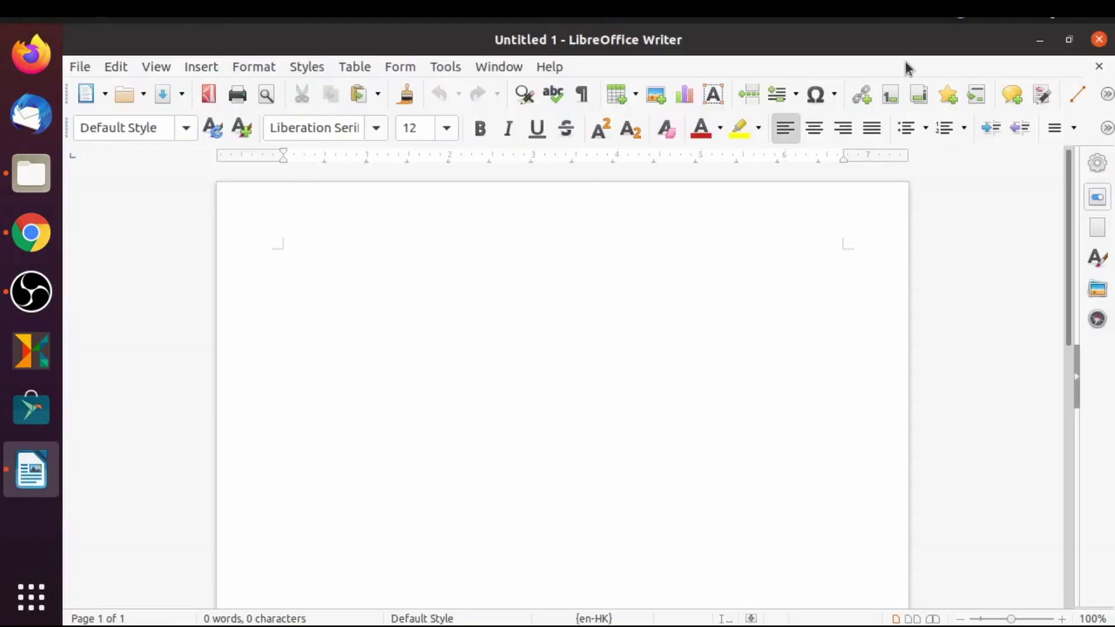
Browse Writer's list of available fonts for the installed Microsoft fonts, such as Andale Mono, Arial Black, Comic Sans MS and Impact.
{"action": "left_click", "coordinate": [379, 130]}
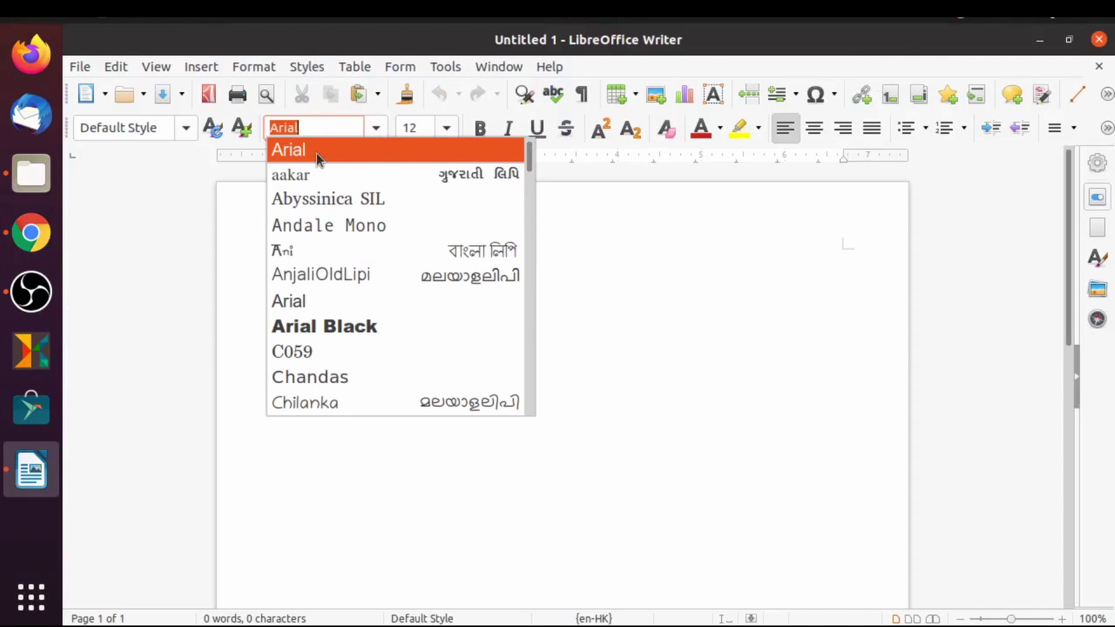
{"action": "scroll", "coordinate": [368, 308], "scroll_direction": "down", "scroll_amount": 5}
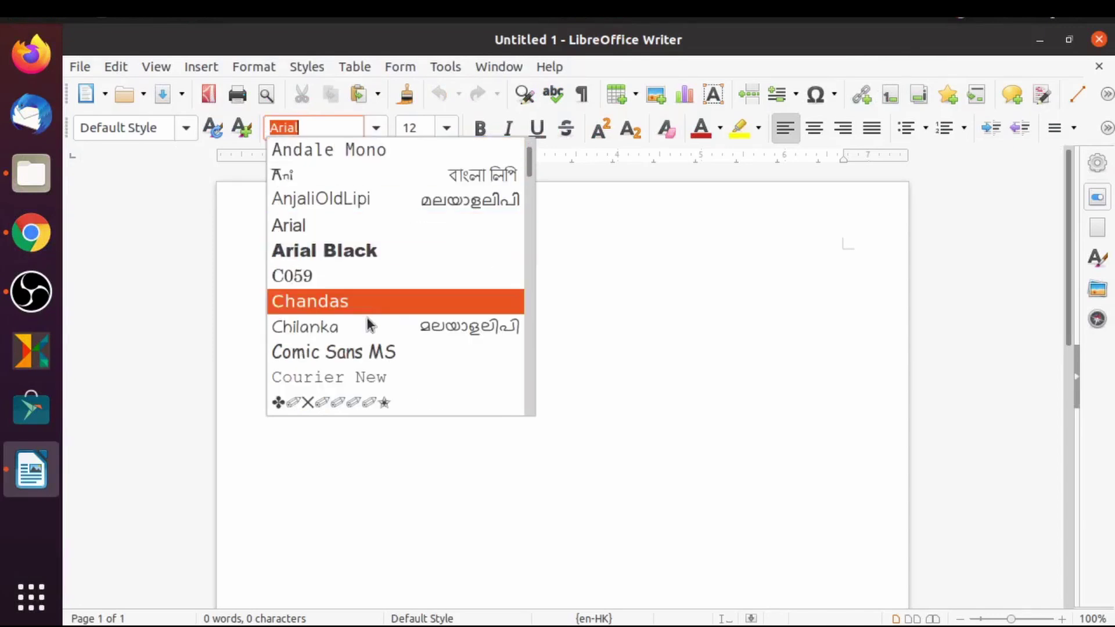
{"action": "scroll", "coordinate": [370, 306], "scroll_direction": "up", "scroll_amount": 5}
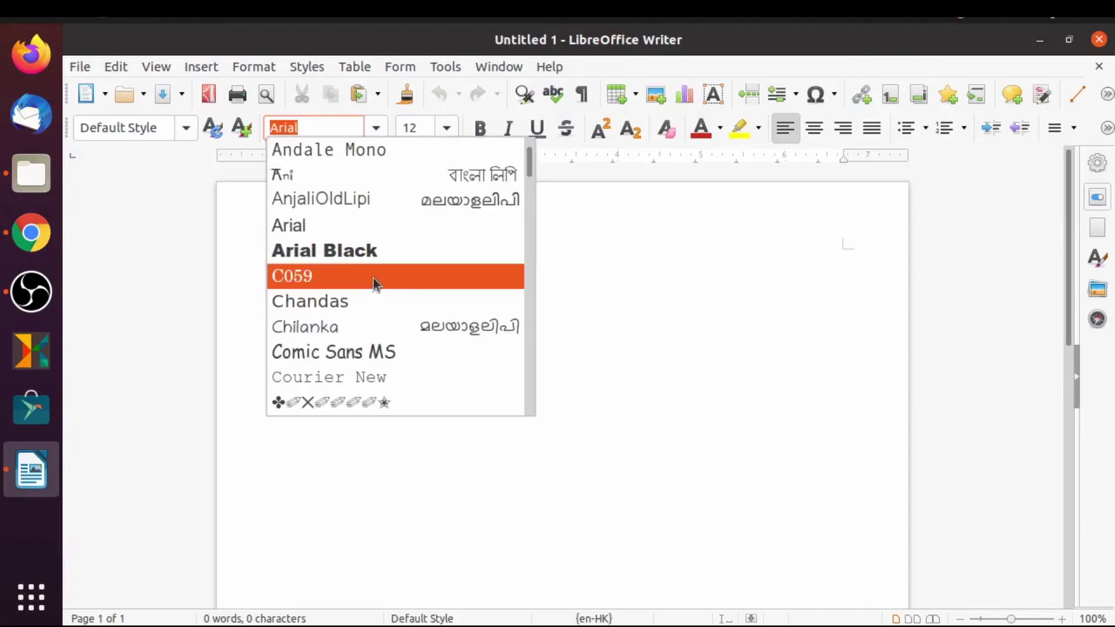
{"action": "scroll", "coordinate": [427, 275], "scroll_direction": "down", "scroll_amount": 8}
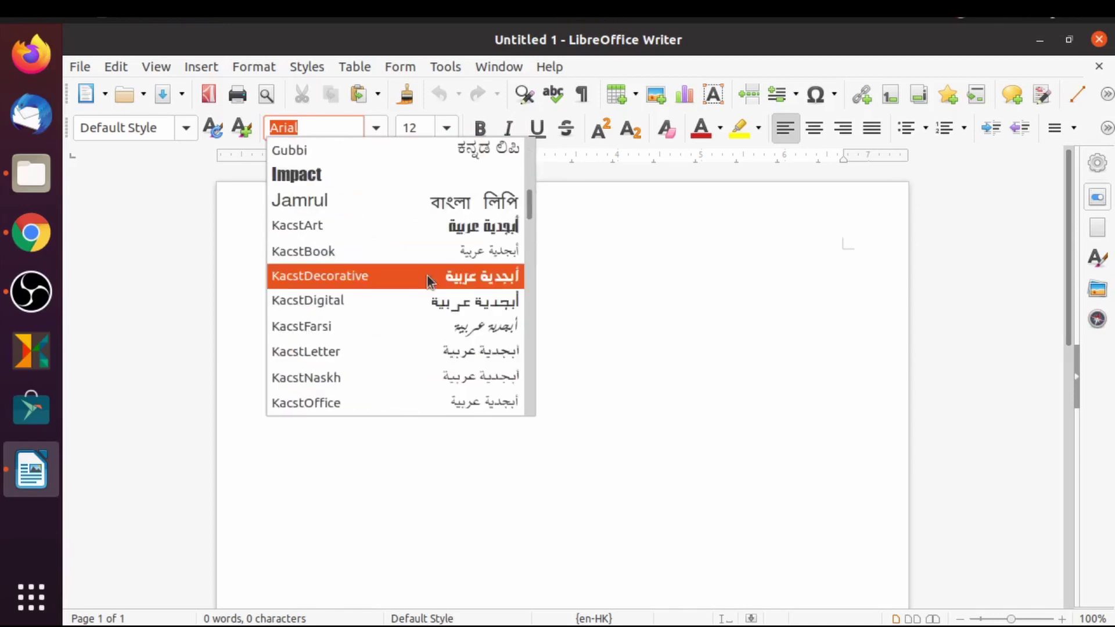
{"action": "scroll", "coordinate": [427, 274], "scroll_direction": "down", "scroll_amount": 6}
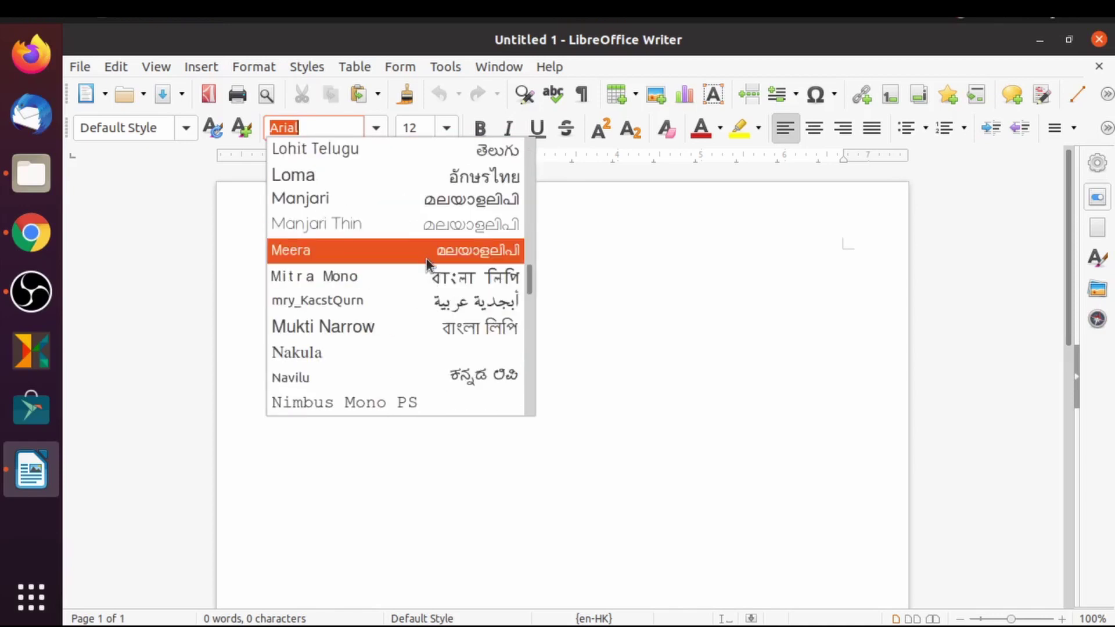
{"action": "scroll", "coordinate": [426, 259], "scroll_direction": "down", "scroll_amount": 6}
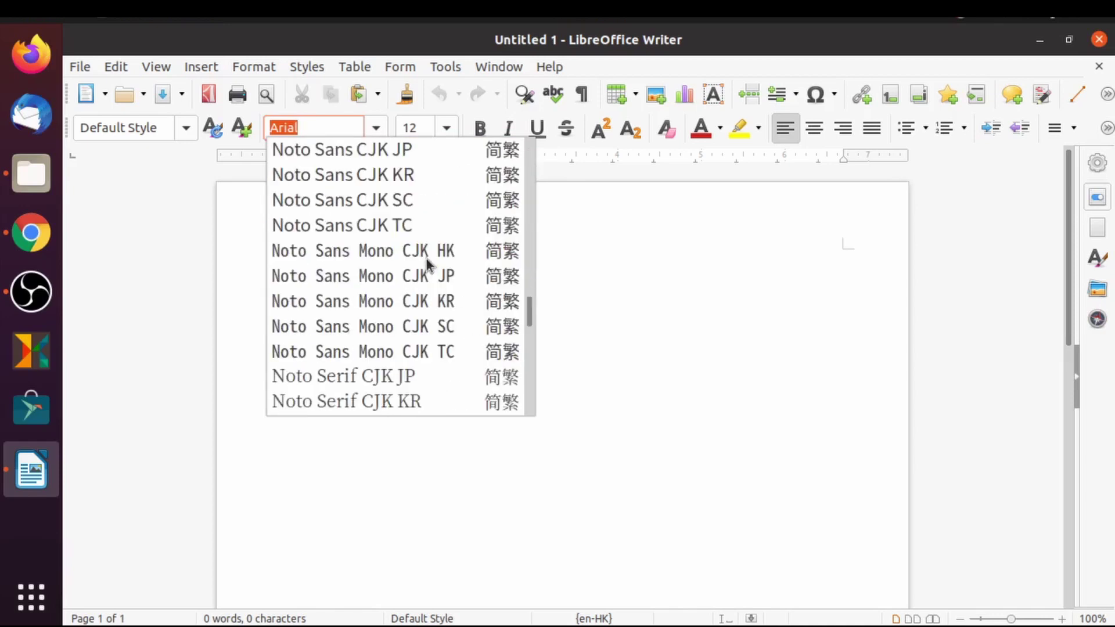
{"action": "scroll", "coordinate": [426, 259], "scroll_direction": "down", "scroll_amount": 4}
{"action": "scroll", "coordinate": [426, 262], "scroll_direction": "up", "scroll_amount": 10}
{"action": "scroll", "coordinate": [425, 265], "scroll_direction": "up", "scroll_amount": 12}
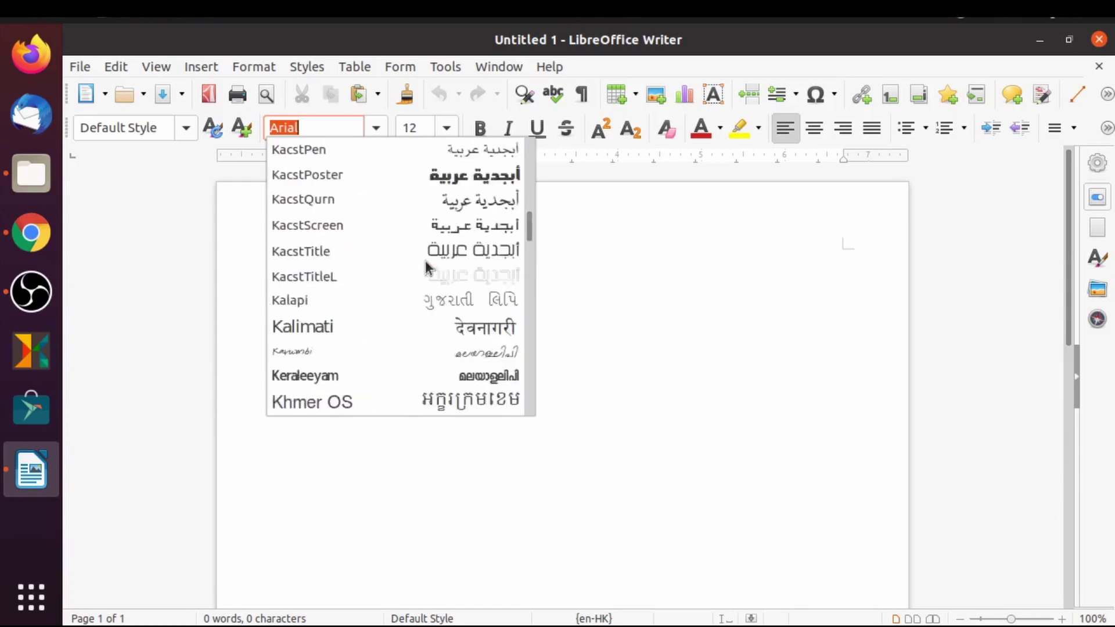
{"action": "scroll", "coordinate": [426, 268], "scroll_direction": "up", "scroll_amount": 10}
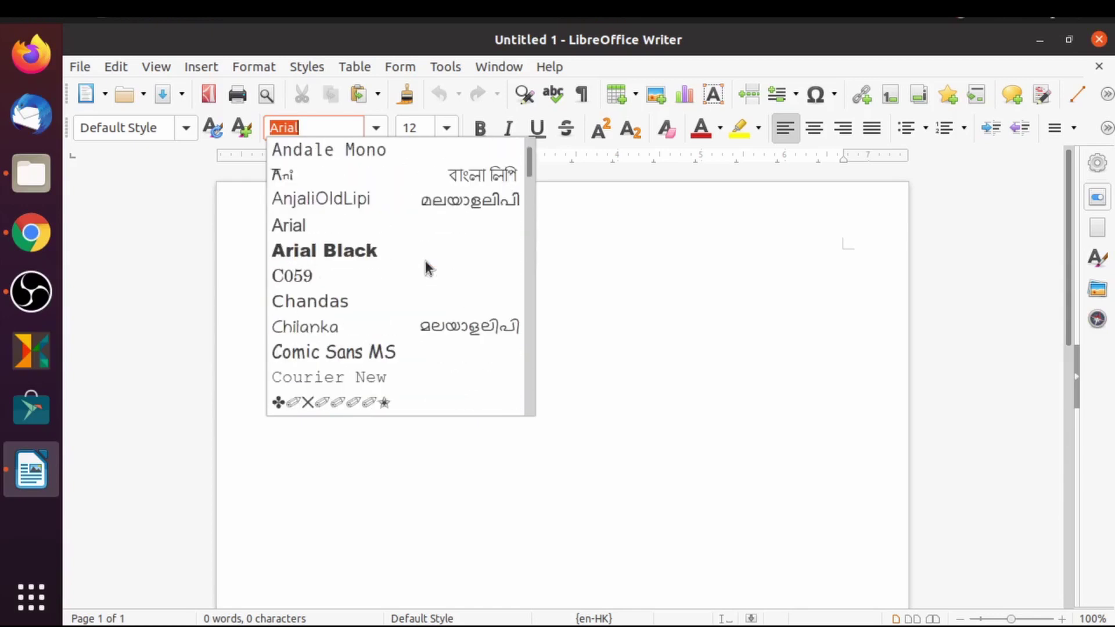
{"action": "scroll", "coordinate": [416, 277], "scroll_direction": "down", "scroll_amount": 2}
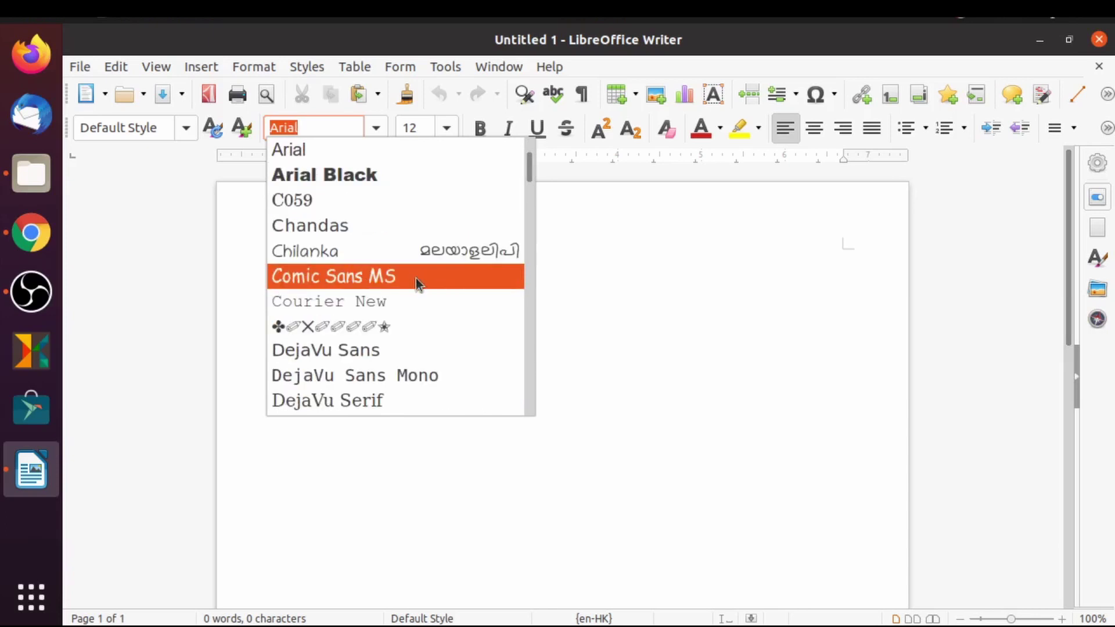
{"action": "scroll", "coordinate": [416, 278], "scroll_direction": "up", "scroll_amount": 2}
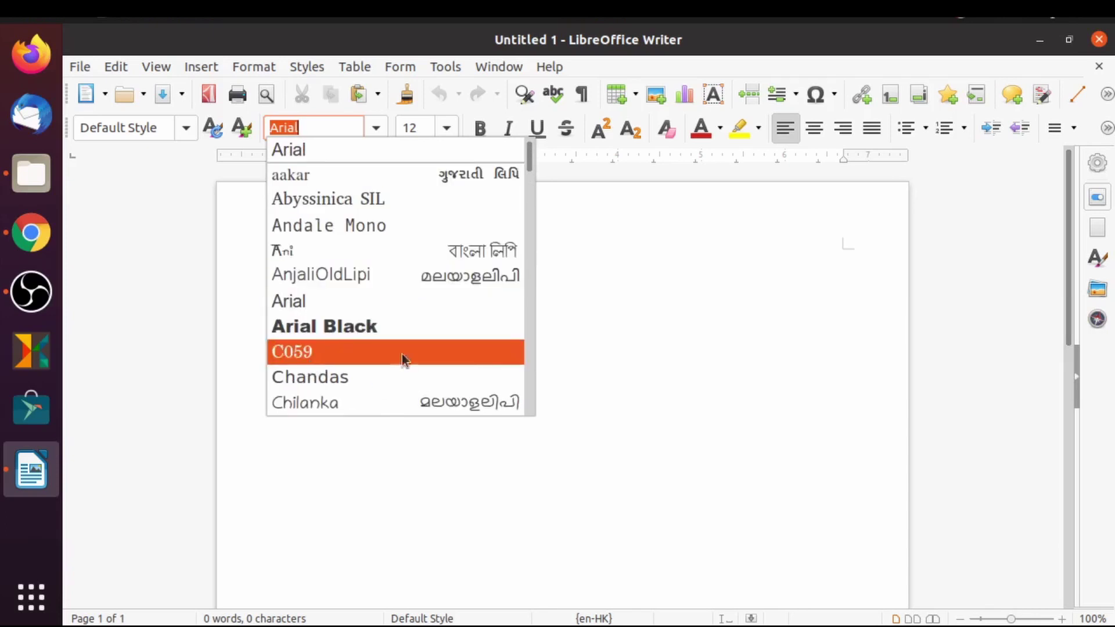
Set the font to Arial and enter the sample text "Asdfjksjflasjflkjlfjslf" in the blank document.
{"action": "left_click", "coordinate": [374, 313]}
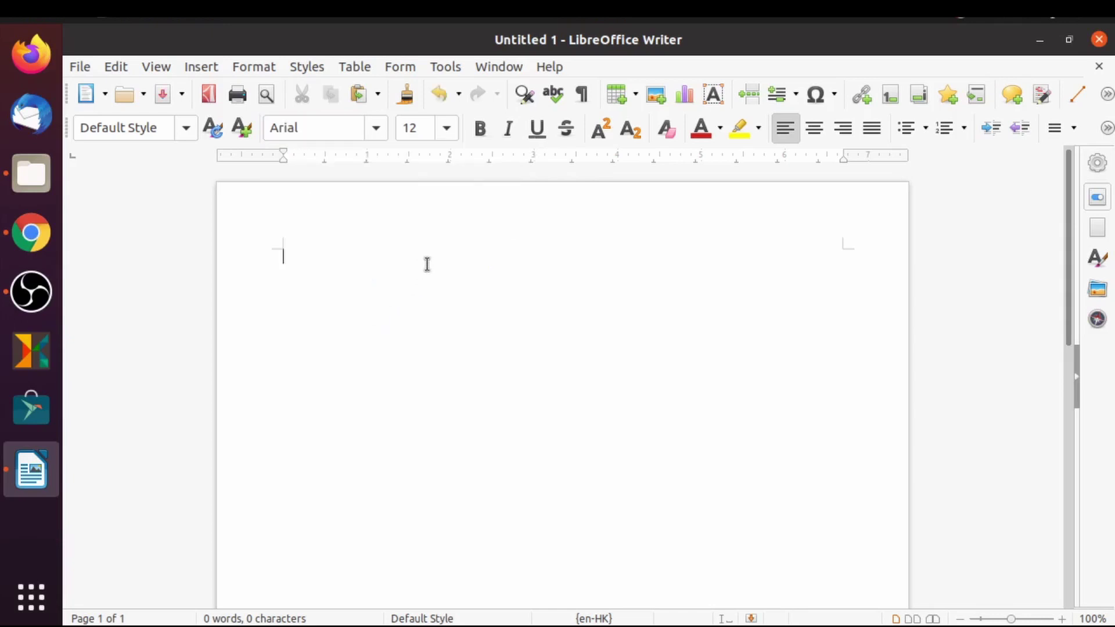
{"action": "type", "text": "Asdfjksjflasjflkjlfjslf"}
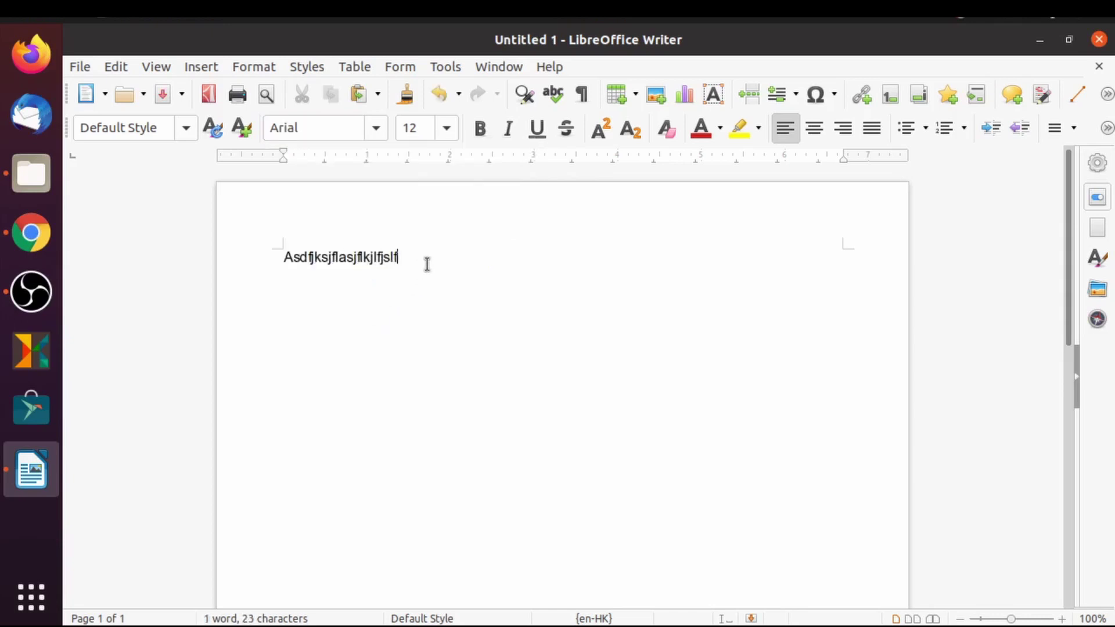
Examine the file formats offered for saving the document under a new name, including the Word formats, and cancel without saving.
{"action": "left_click", "coordinate": [79, 68]}
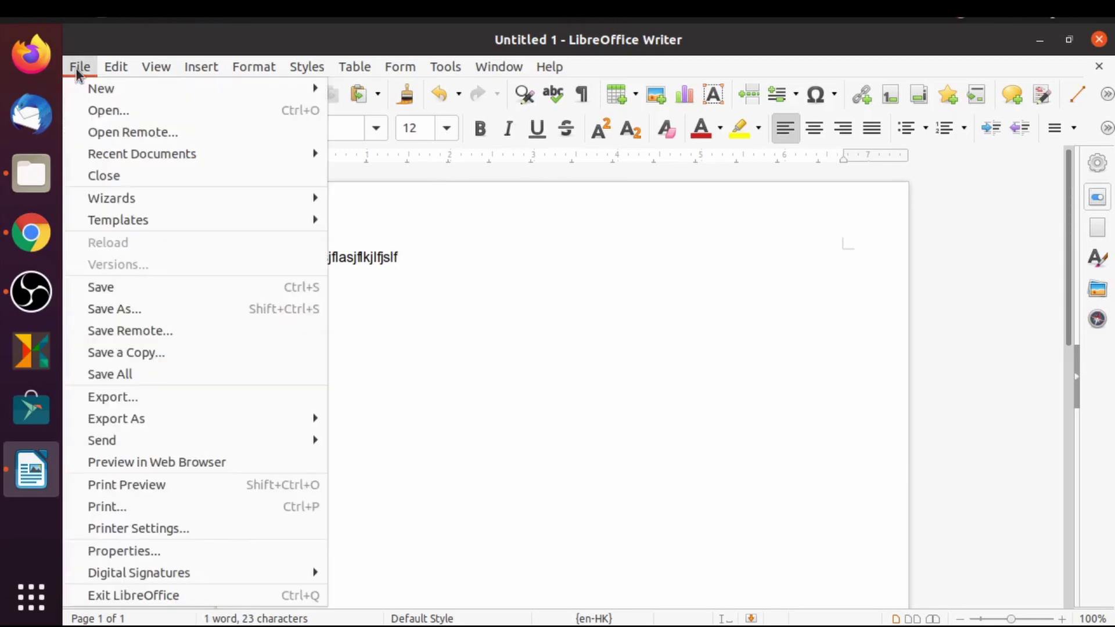
{"action": "left_click", "coordinate": [131, 313]}
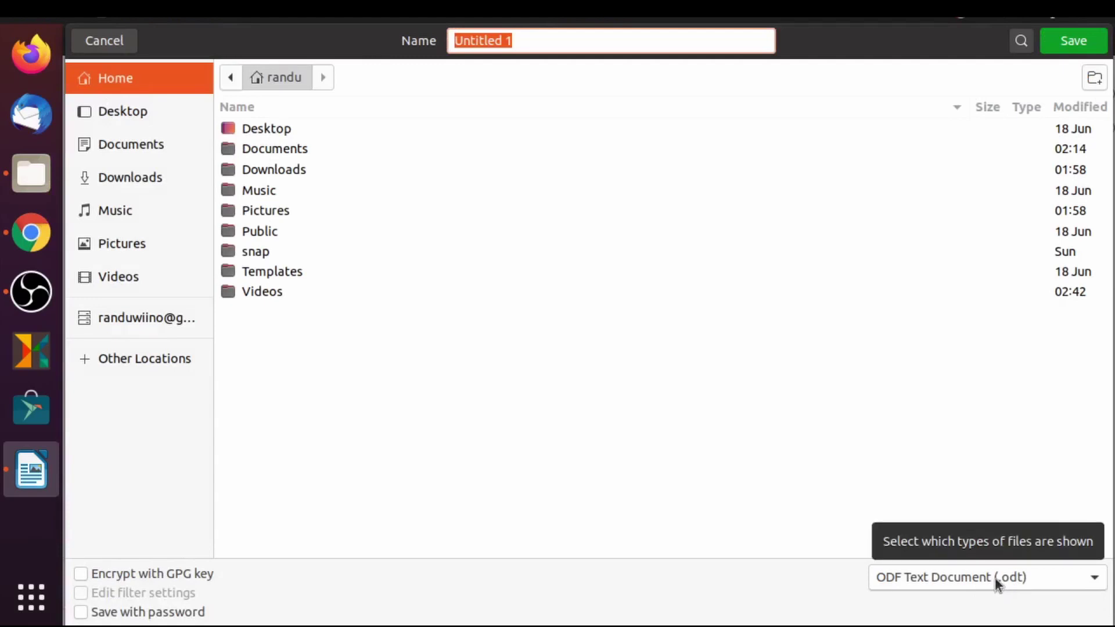
{"action": "left_click", "coordinate": [995, 578]}
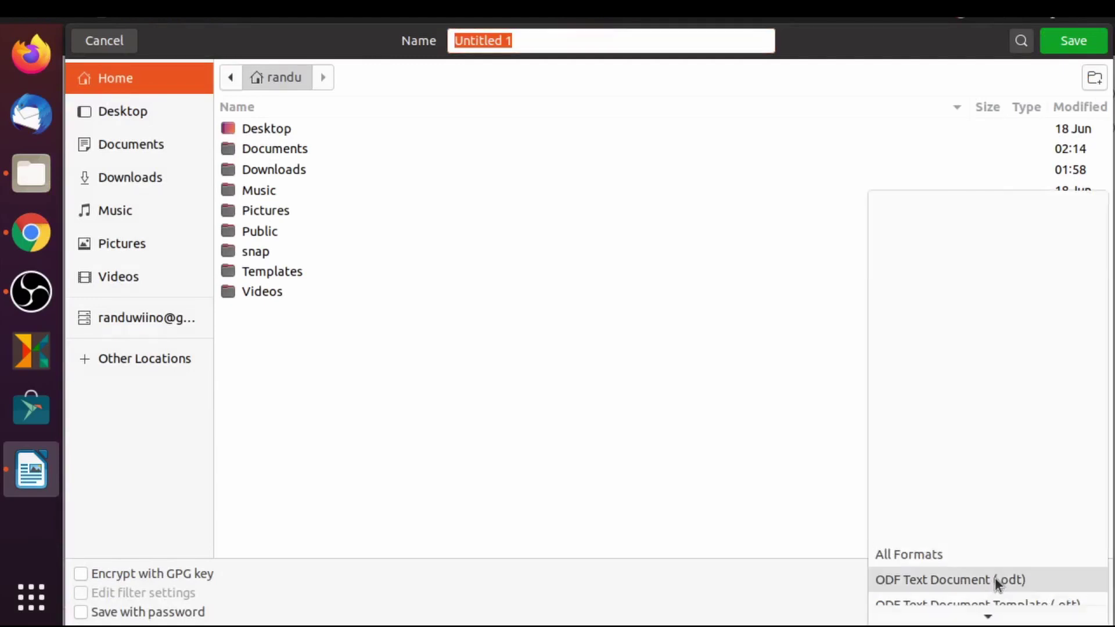
{"action": "left_click", "coordinate": [996, 578]}
{"action": "left_click", "coordinate": [1054, 584]}
{"action": "scroll", "coordinate": [1016, 555], "scroll_direction": "down", "scroll_amount": 5}
{"action": "scroll", "coordinate": [1016, 556], "scroll_direction": "down", "scroll_amount": 3}
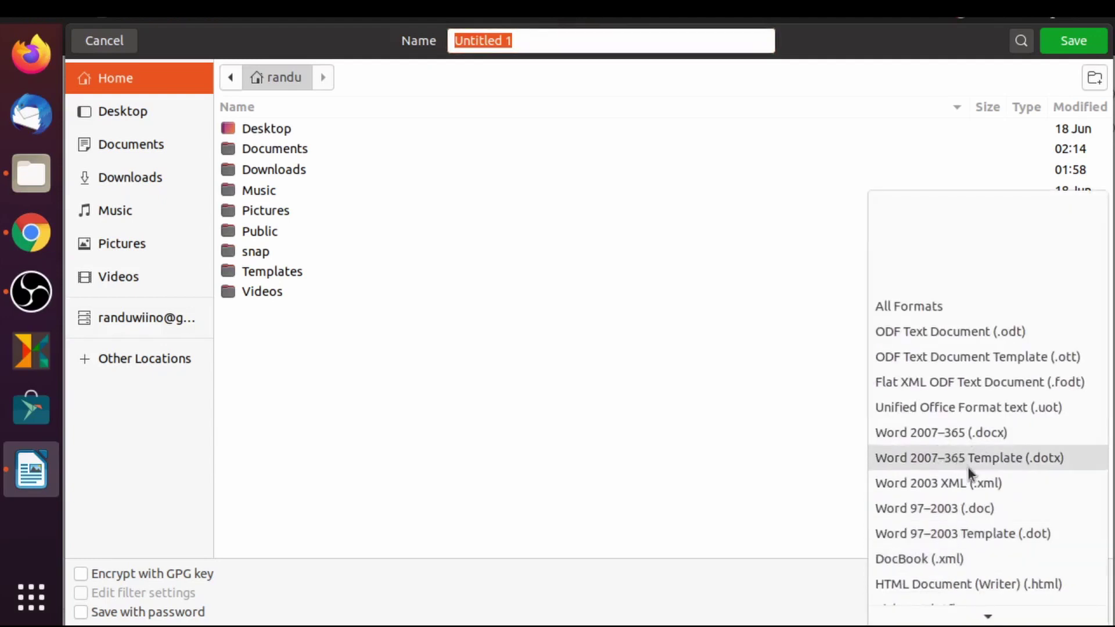
{"action": "scroll", "coordinate": [983, 482], "scroll_direction": "down", "scroll_amount": 1}
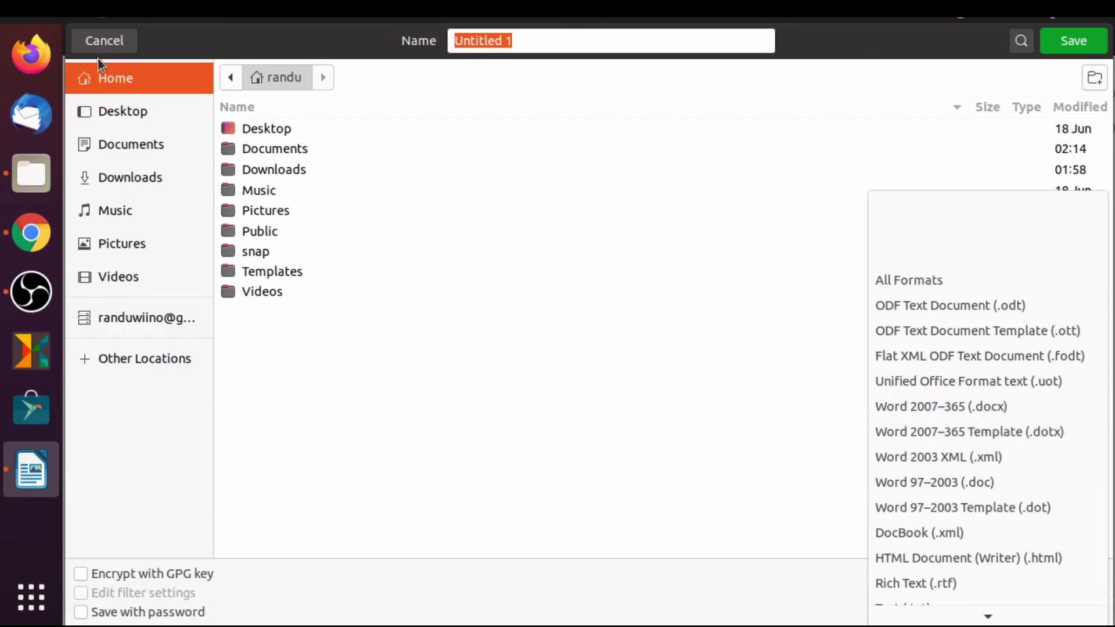
{"action": "left_click", "coordinate": [99, 41]}
{"action": "left_click", "coordinate": [99, 40]}
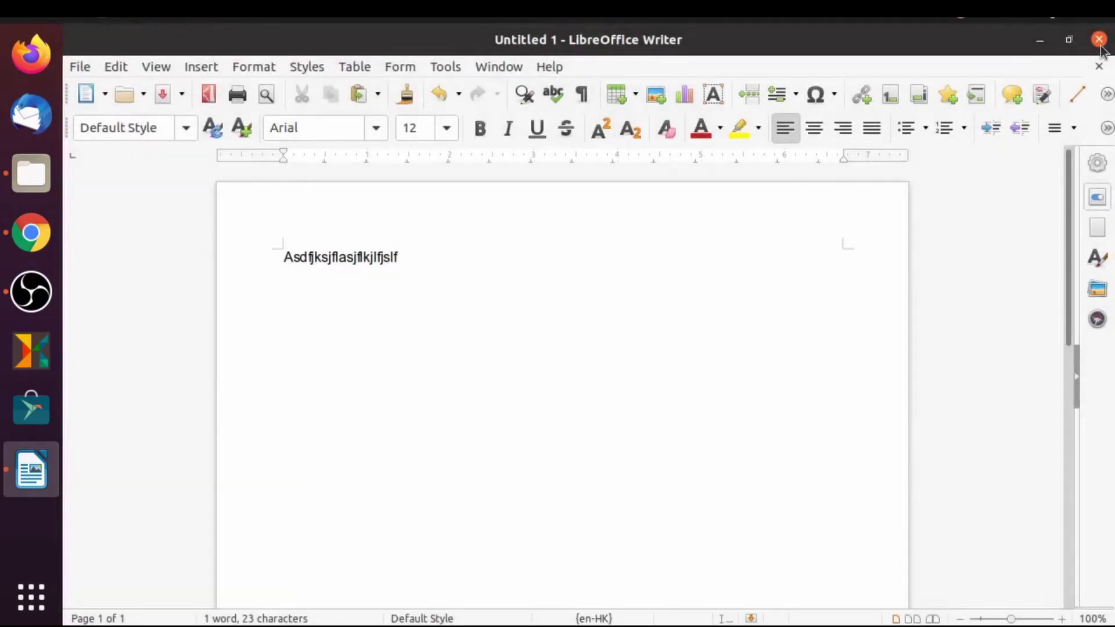
Close the Writer document without saving it and open LibreOffice Calc with a blank spreadsheet.
{"action": "left_click", "coordinate": [1100, 44]}
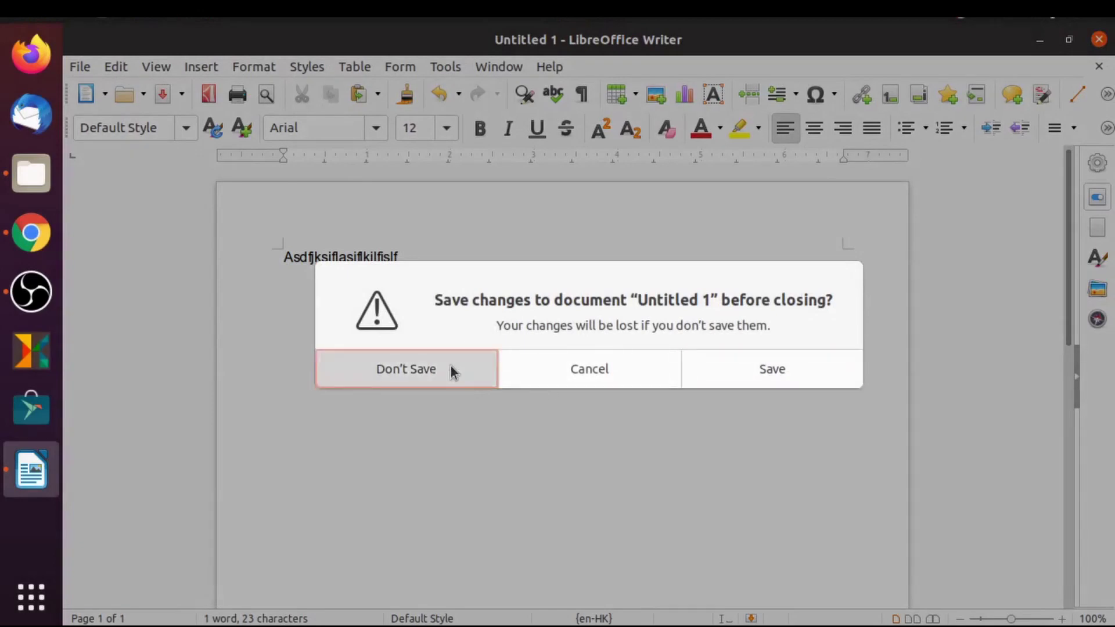
{"action": "left_click", "coordinate": [454, 372]}
{"action": "left_click", "coordinate": [31, 597]}
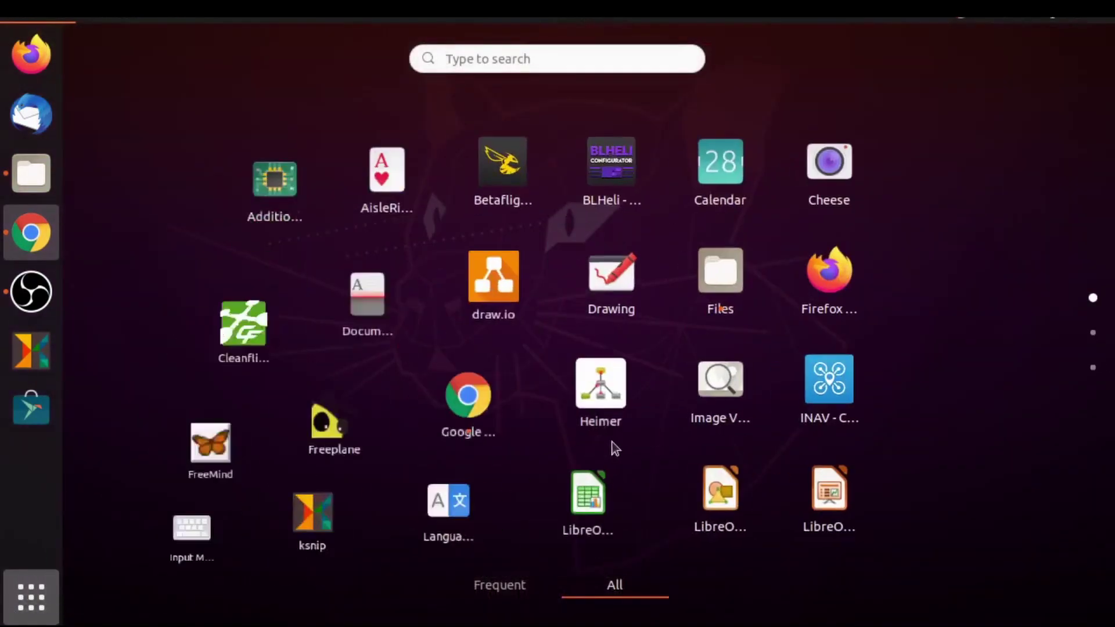
{"action": "scroll", "coordinate": [664, 438], "scroll_direction": "down", "scroll_amount": 1}
{"action": "scroll", "coordinate": [663, 438], "scroll_direction": "up", "scroll_amount": 1}
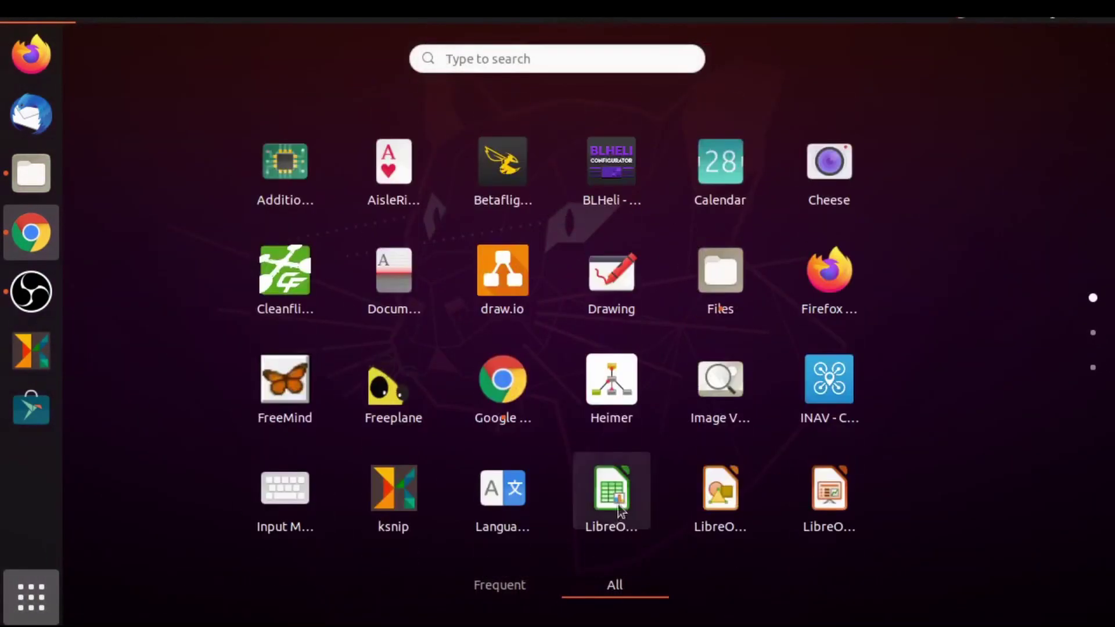
{"action": "left_click", "coordinate": [618, 491]}
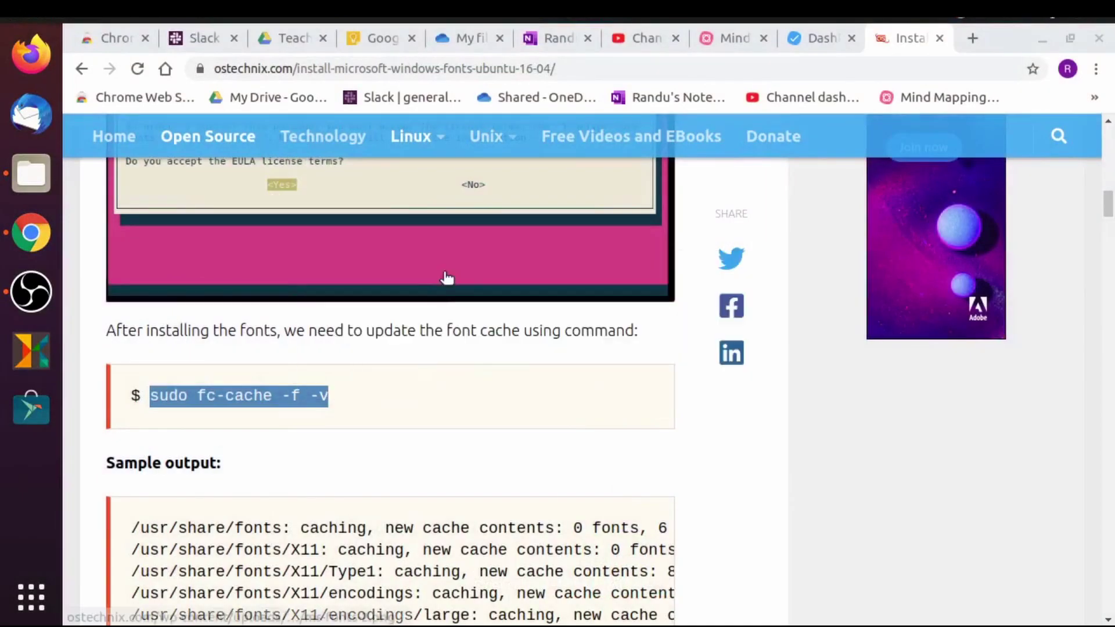
Close the font installation article in the browser, then bring the Calc window to the front and enlarge it to a usable size.
{"action": "left_click", "coordinate": [939, 39]}
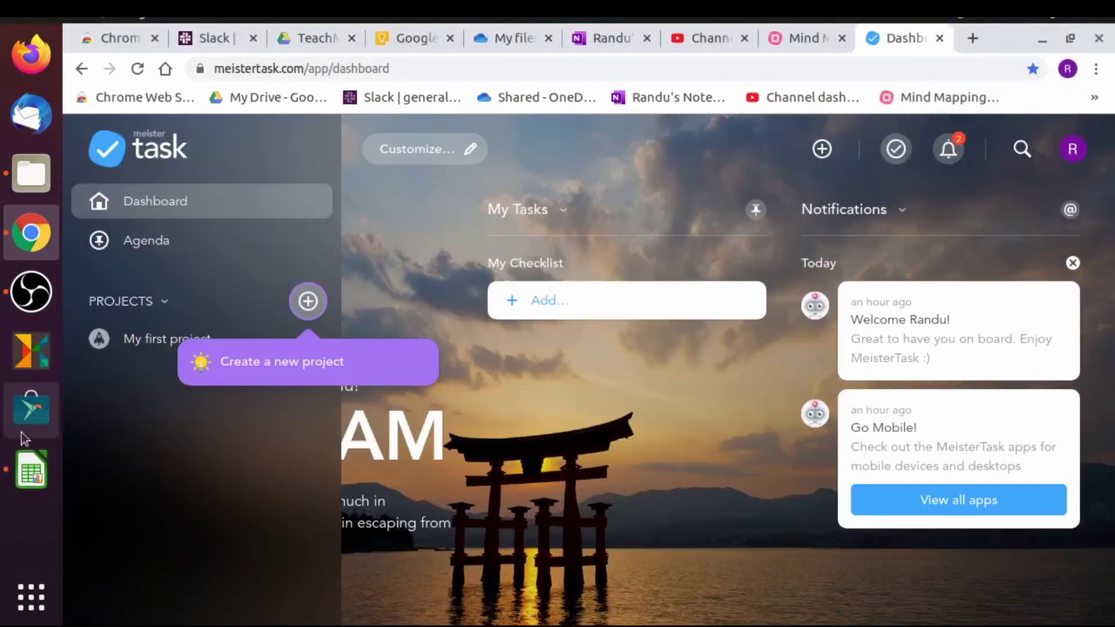
{"action": "left_click", "coordinate": [31, 469]}
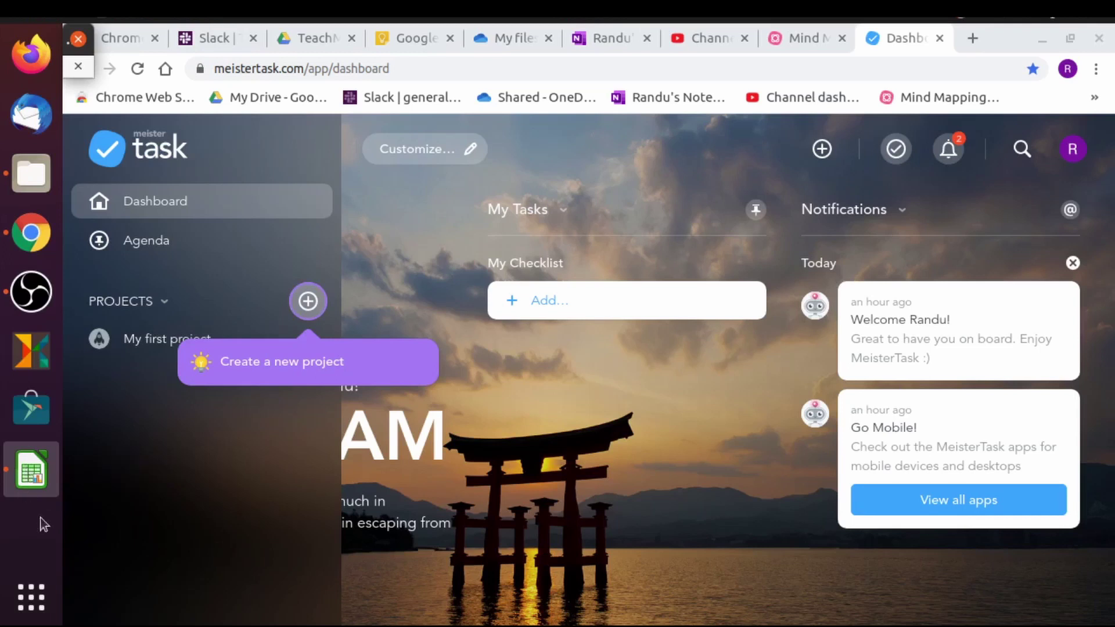
{"action": "left_click_drag", "start_coordinate": [88, 74], "coordinate": [933, 559]}
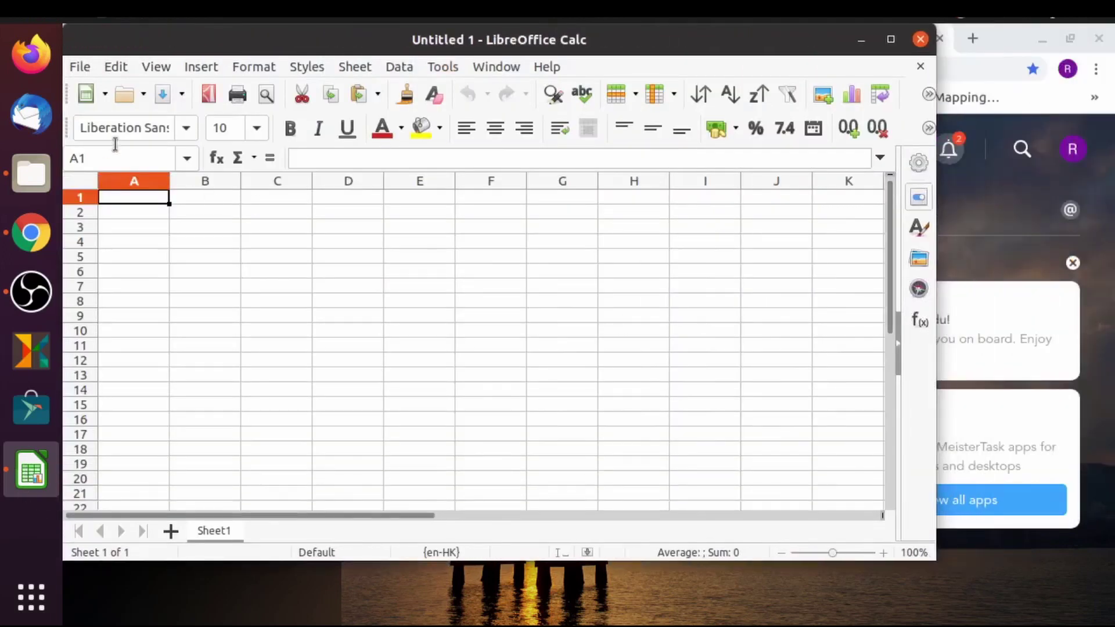
Browse Calc's list of available fonts for the installed Microsoft fonts, such as Times New Roman, Verdana and Webdings.
{"action": "left_click", "coordinate": [187, 129]}
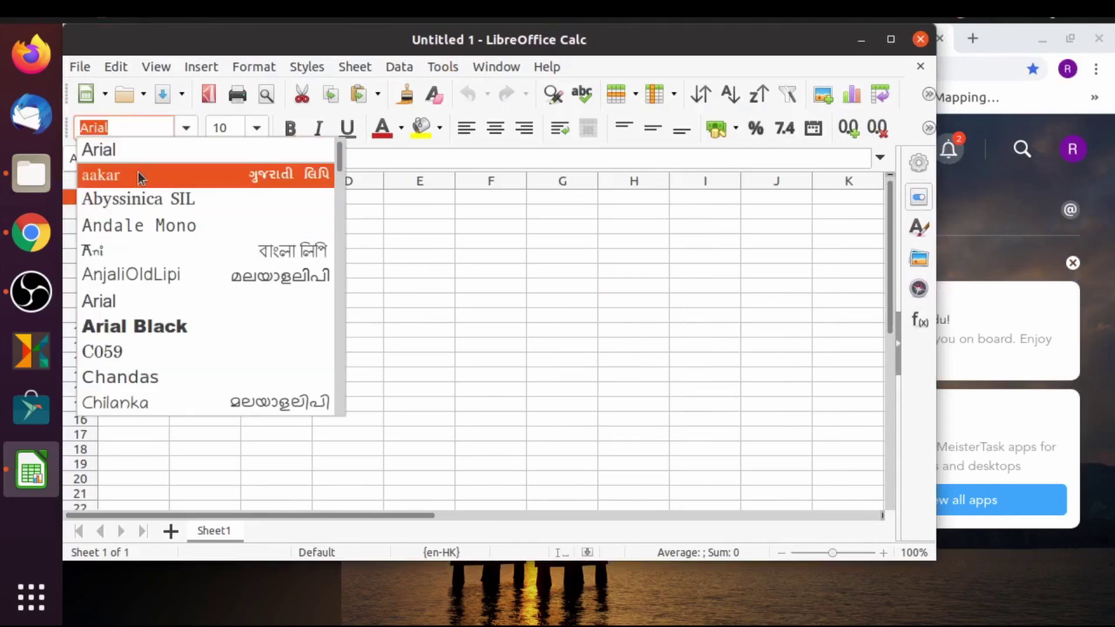
{"action": "scroll", "coordinate": [196, 279], "scroll_direction": "down", "scroll_amount": 4}
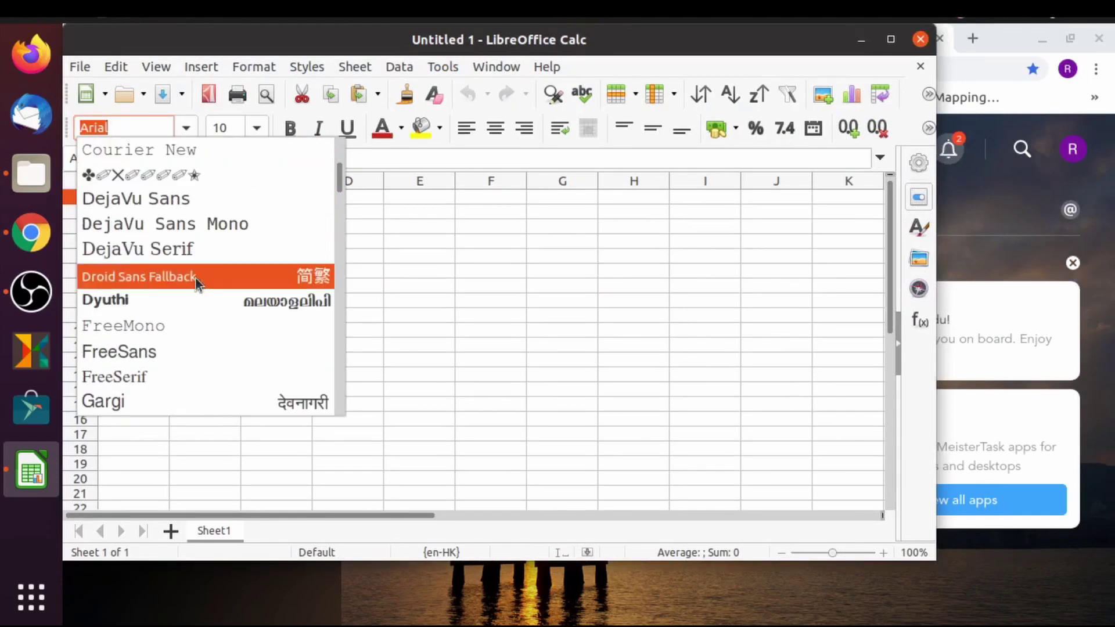
{"action": "scroll", "coordinate": [196, 284], "scroll_direction": "down", "scroll_amount": 20}
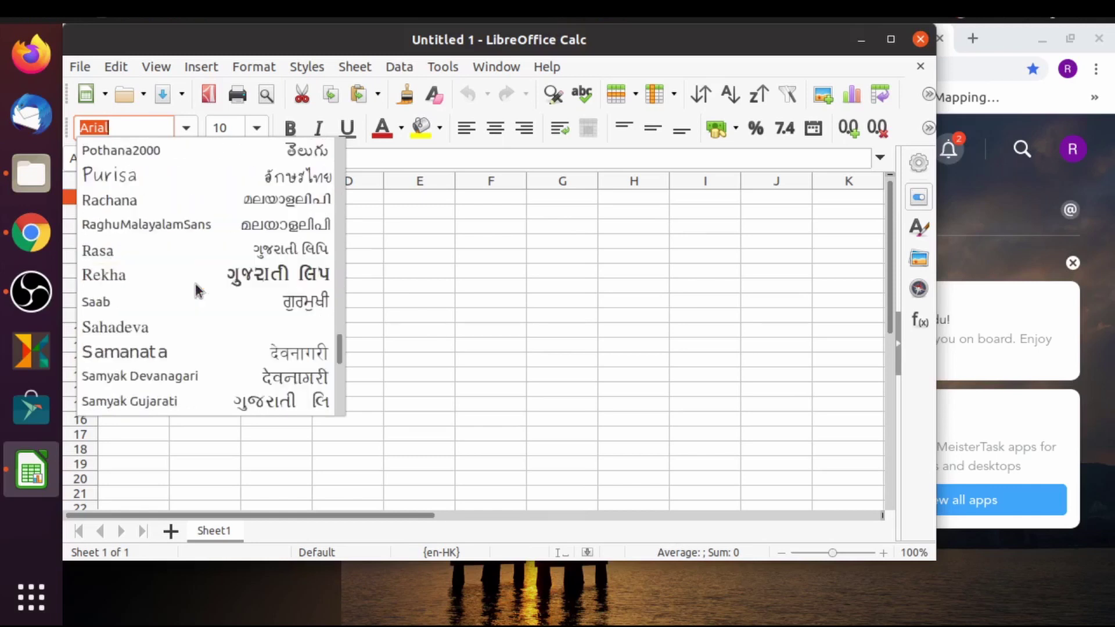
{"action": "scroll", "coordinate": [196, 291], "scroll_direction": "down", "scroll_amount": 3}
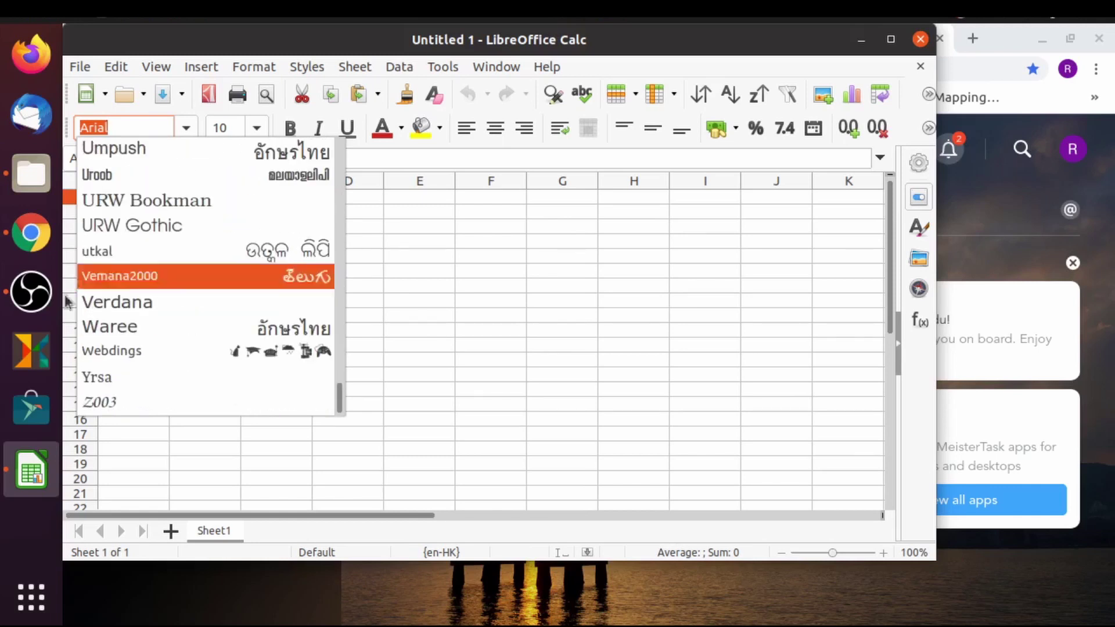
{"action": "scroll", "coordinate": [137, 302], "scroll_direction": "up", "scroll_amount": 5}
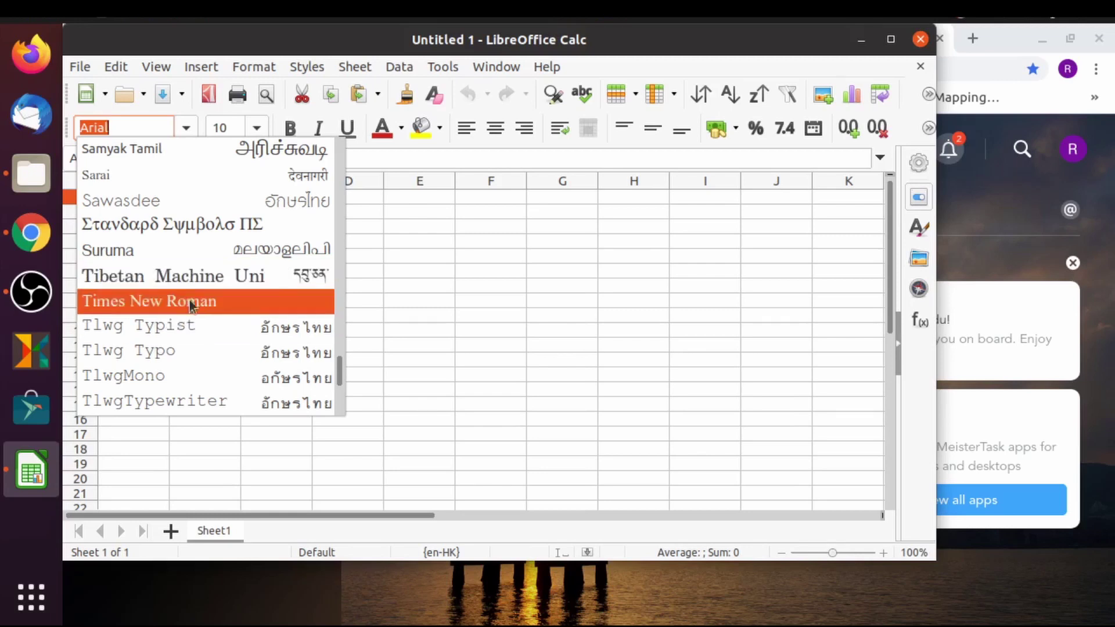
{"action": "scroll", "coordinate": [184, 301], "scroll_direction": "up", "scroll_amount": 6}
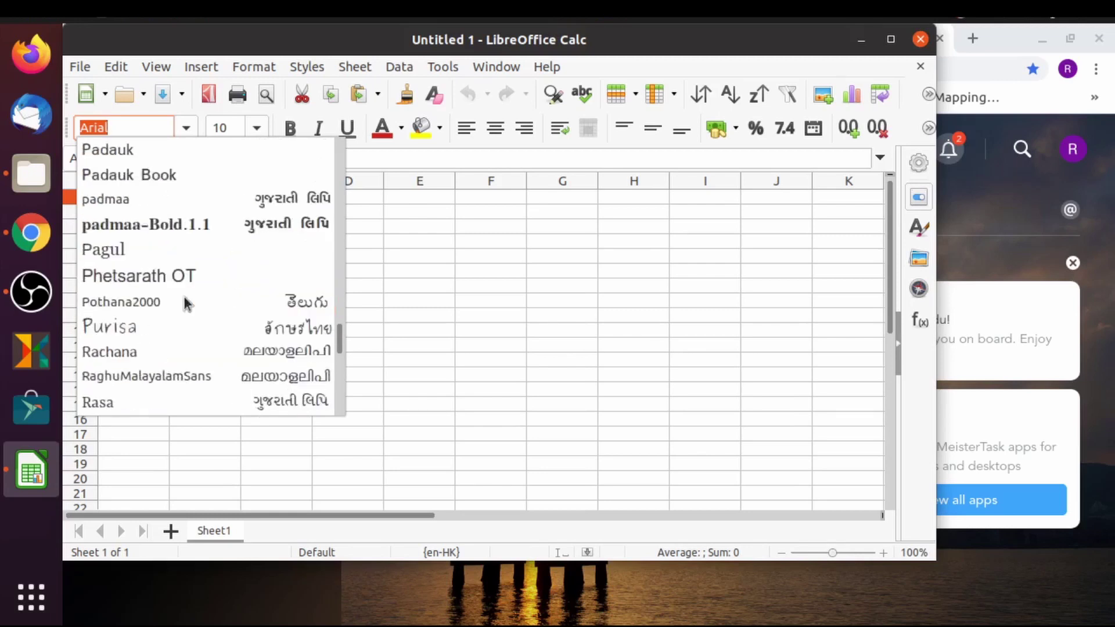
Close the Calc spreadsheet and open LibreOffice Impress with a new presentation.
{"action": "left_click", "coordinate": [921, 39]}
{"action": "left_click", "coordinate": [920, 38]}
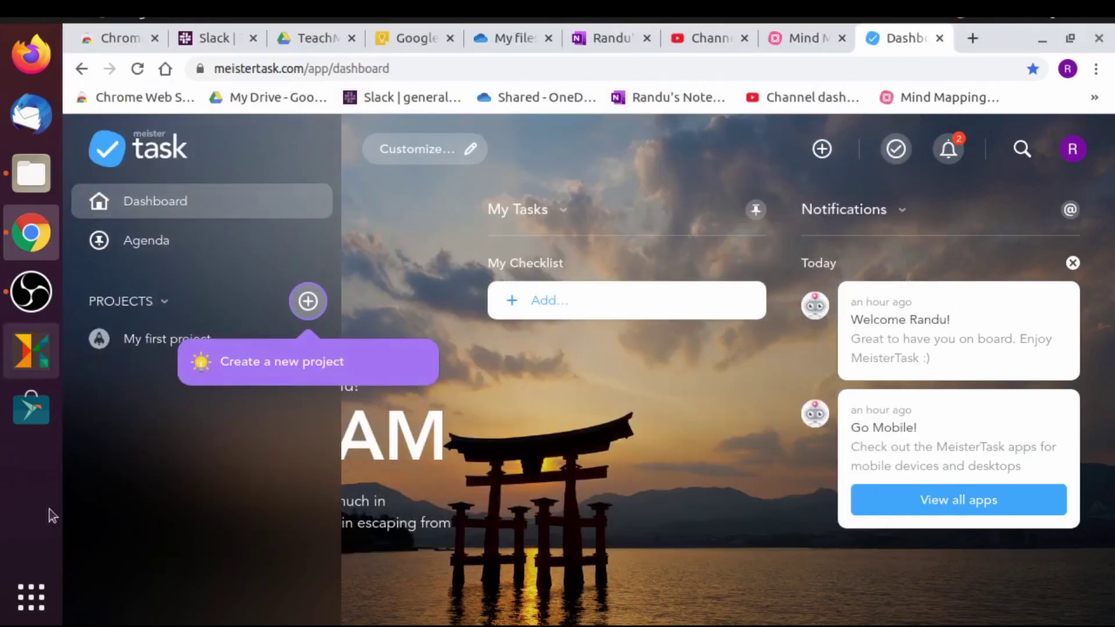
{"action": "left_click", "coordinate": [31, 597]}
{"action": "scroll", "coordinate": [792, 383], "scroll_direction": "down", "scroll_amount": 1}
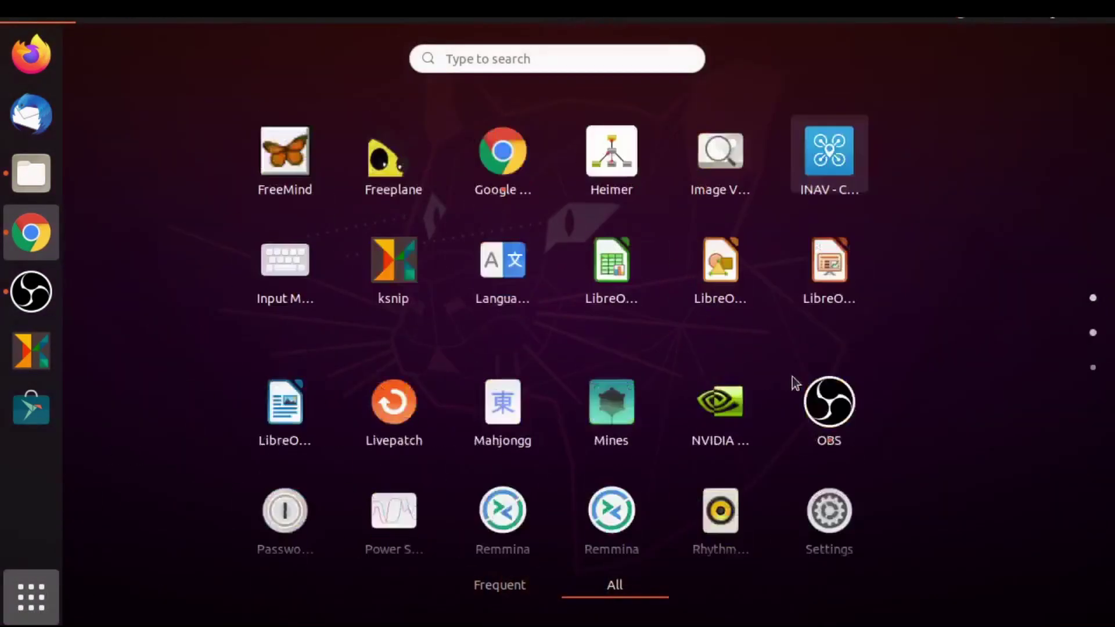
{"action": "scroll", "coordinate": [796, 356], "scroll_direction": "up", "scroll_amount": 1}
{"action": "left_click_drag", "start_coordinate": [824, 482], "coordinate": [588, 356]}
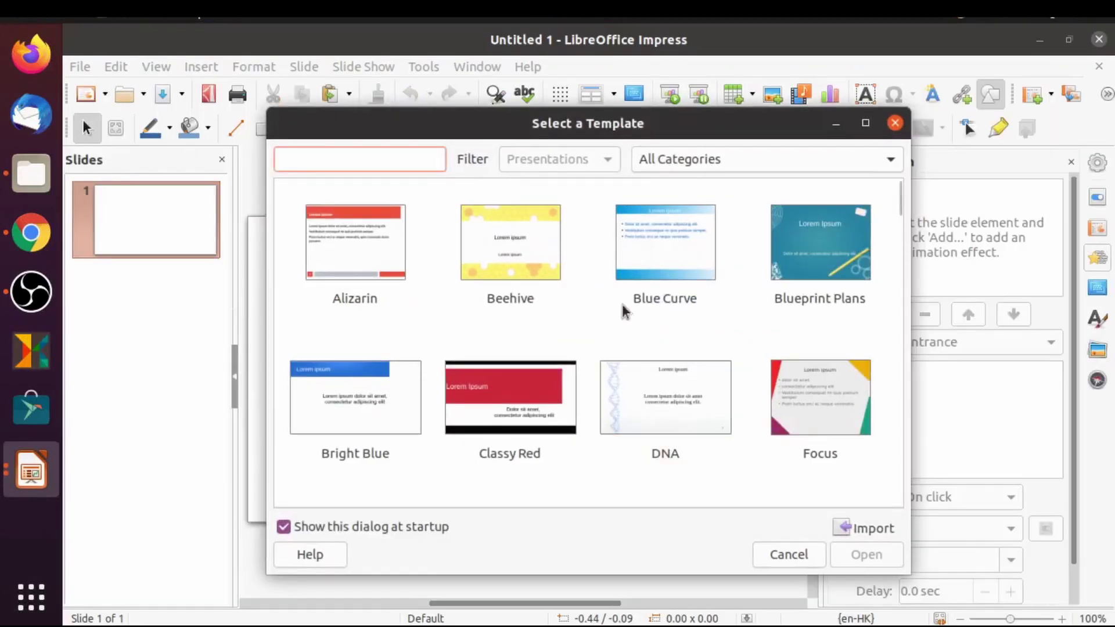
Look through the presentation templates and dismiss the template selection to continue with the blank presentation.
{"action": "scroll", "coordinate": [664, 379], "scroll_direction": "down", "scroll_amount": 1}
{"action": "scroll", "coordinate": [737, 388], "scroll_direction": "down", "scroll_amount": 3}
{"action": "scroll", "coordinate": [738, 388], "scroll_direction": "down", "scroll_amount": 5}
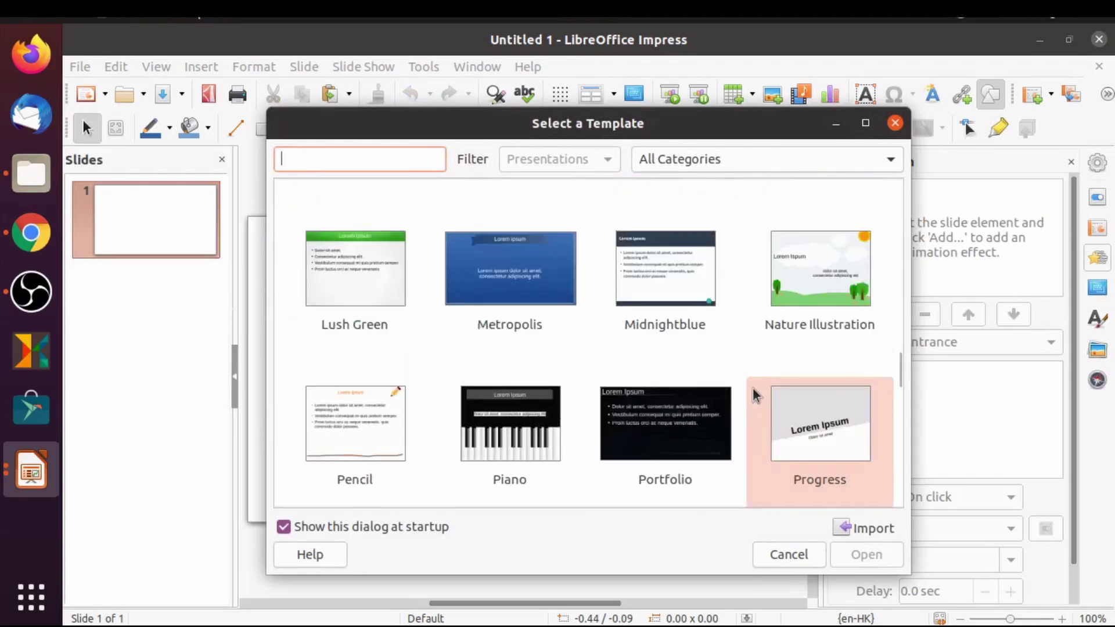
{"action": "scroll", "coordinate": [748, 399], "scroll_direction": "up", "scroll_amount": 3}
{"action": "scroll", "coordinate": [753, 394], "scroll_direction": "up", "scroll_amount": 4}
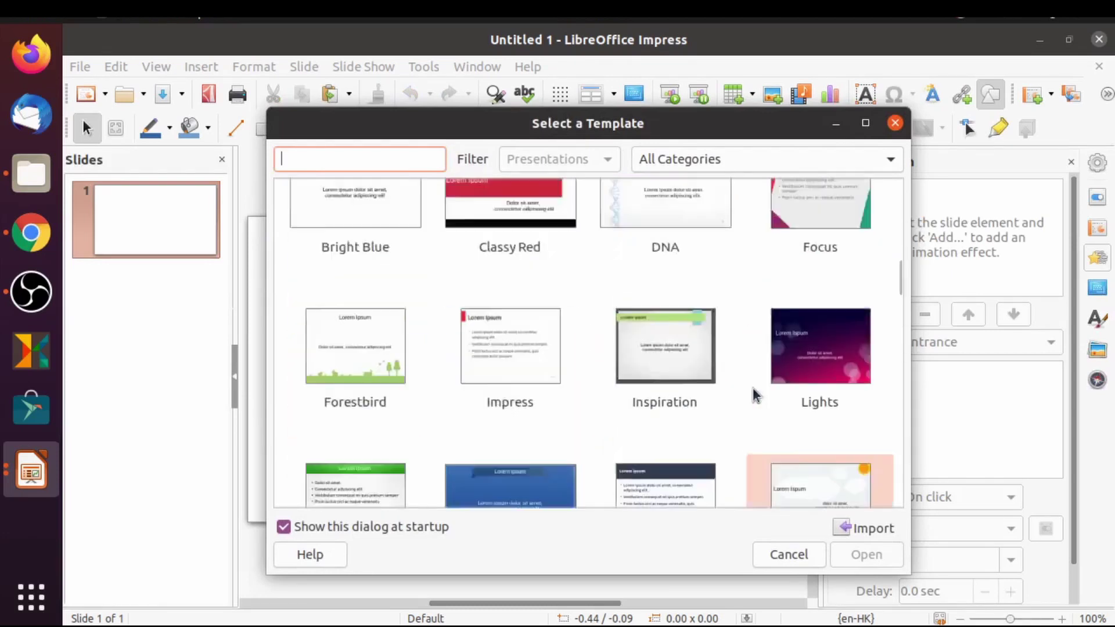
{"action": "left_click", "coordinate": [789, 557]}
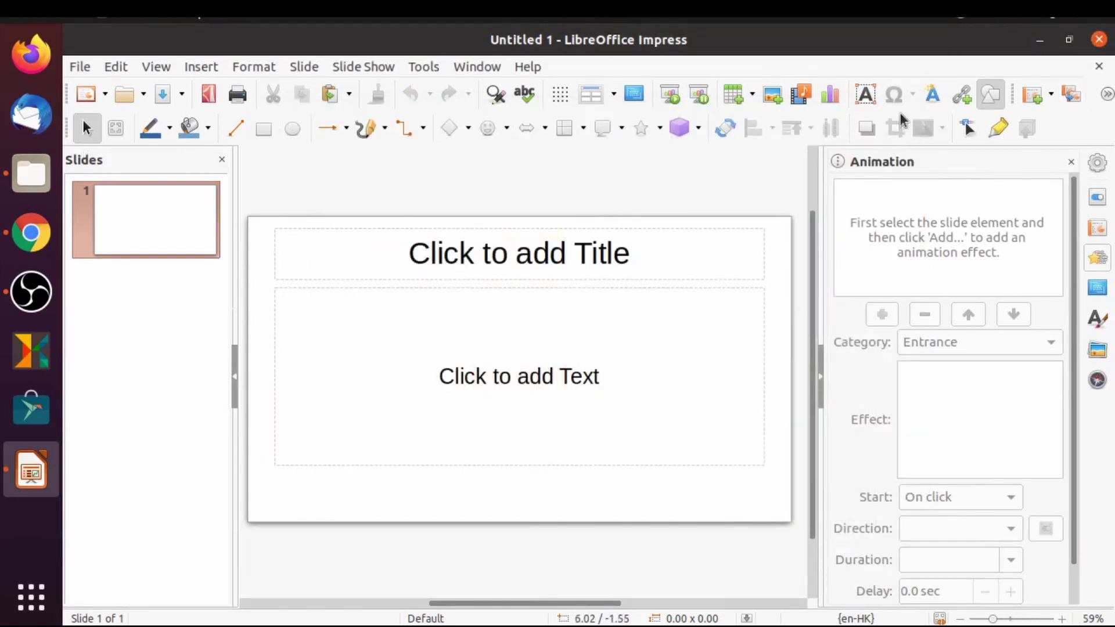
Start editing the slide's title and check its available character fonts for Microsoft fonts such as Andale Mono, Arial and Arial Black.
{"action": "left_click", "coordinate": [201, 68]}
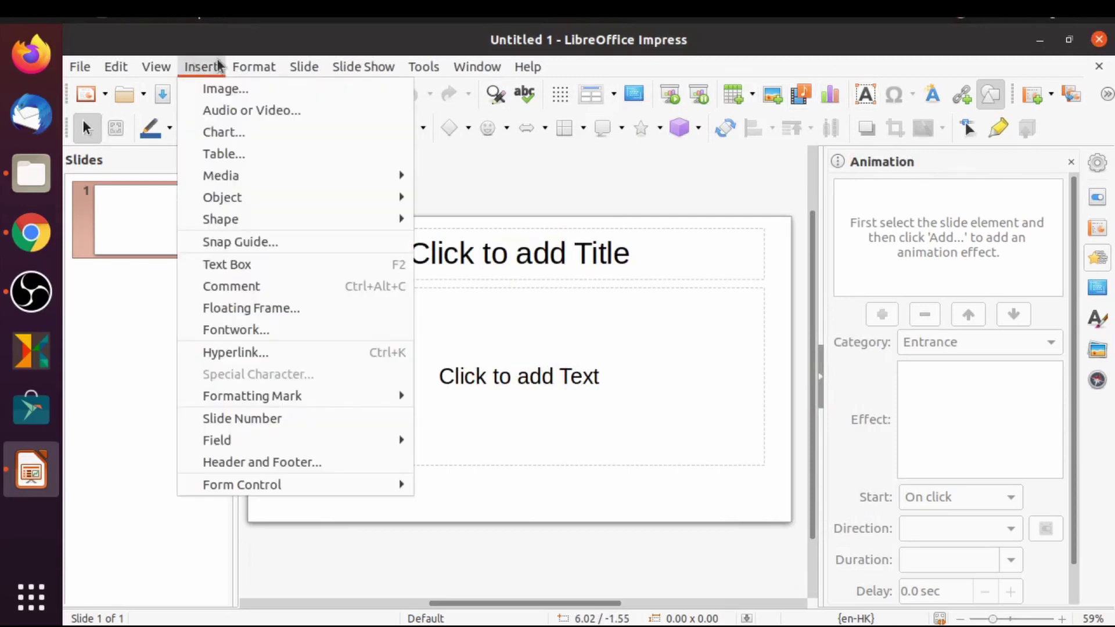
{"action": "left_click", "coordinate": [201, 70]}
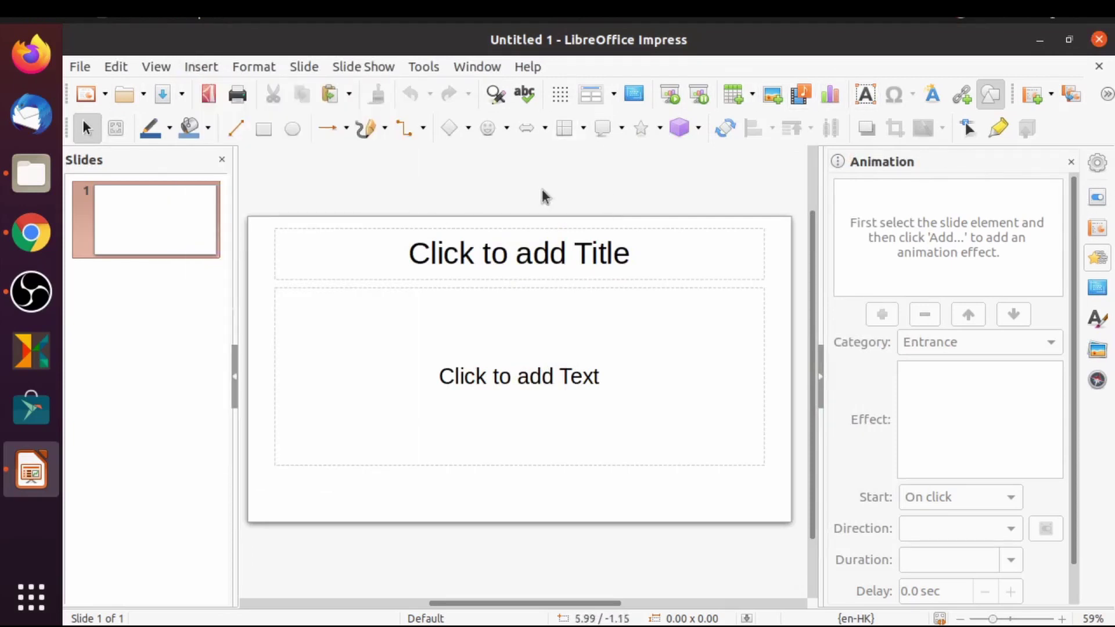
{"action": "left_click", "coordinate": [570, 256]}
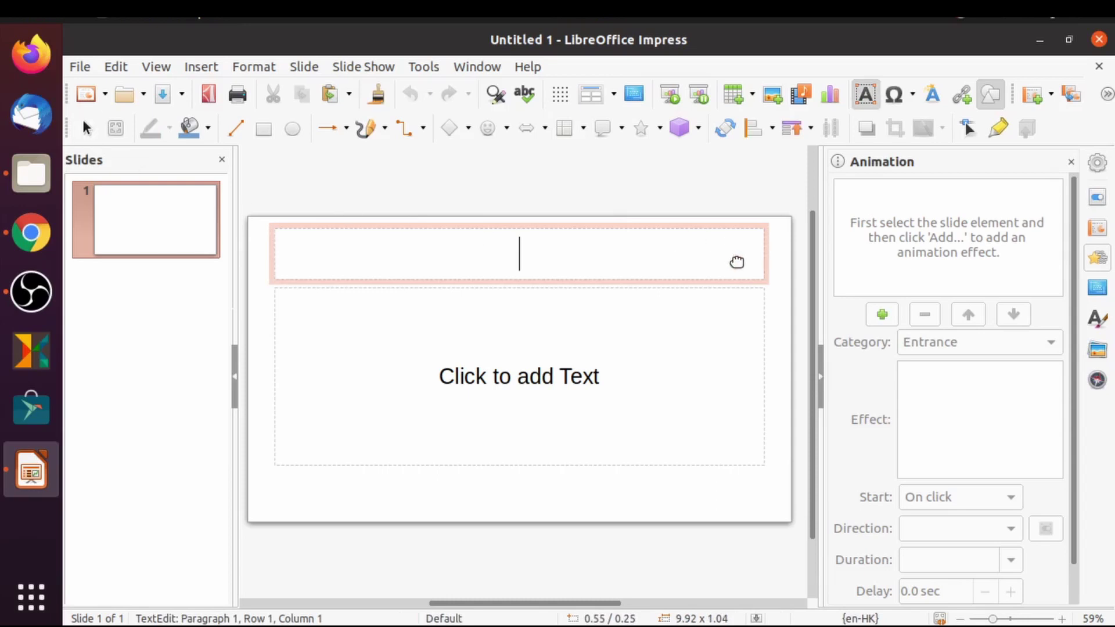
{"action": "left_click", "coordinate": [1099, 168]}
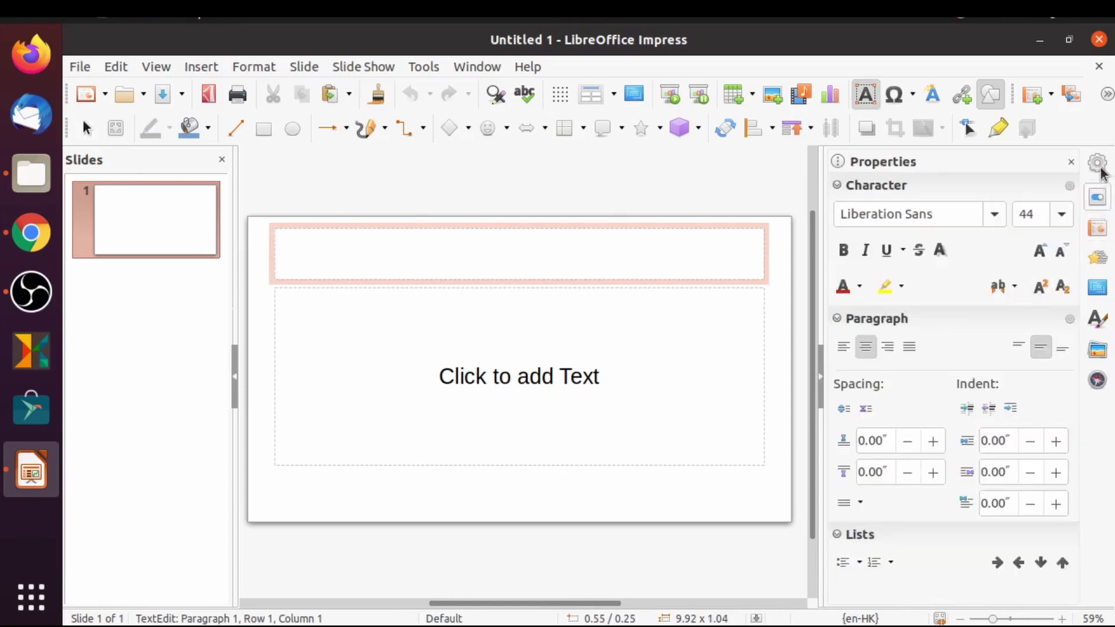
{"action": "left_click", "coordinate": [995, 214]}
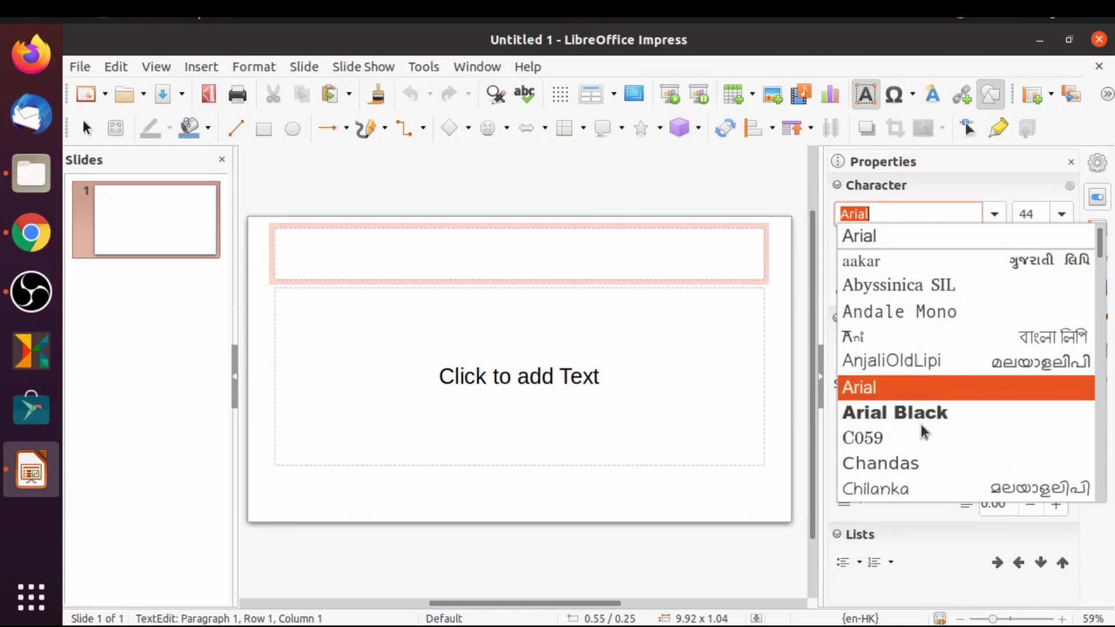
Leave the font list and close the Impress presentation without saving it.
{"action": "left_click", "coordinate": [1009, 52]}
{"action": "left_click", "coordinate": [1100, 41]}
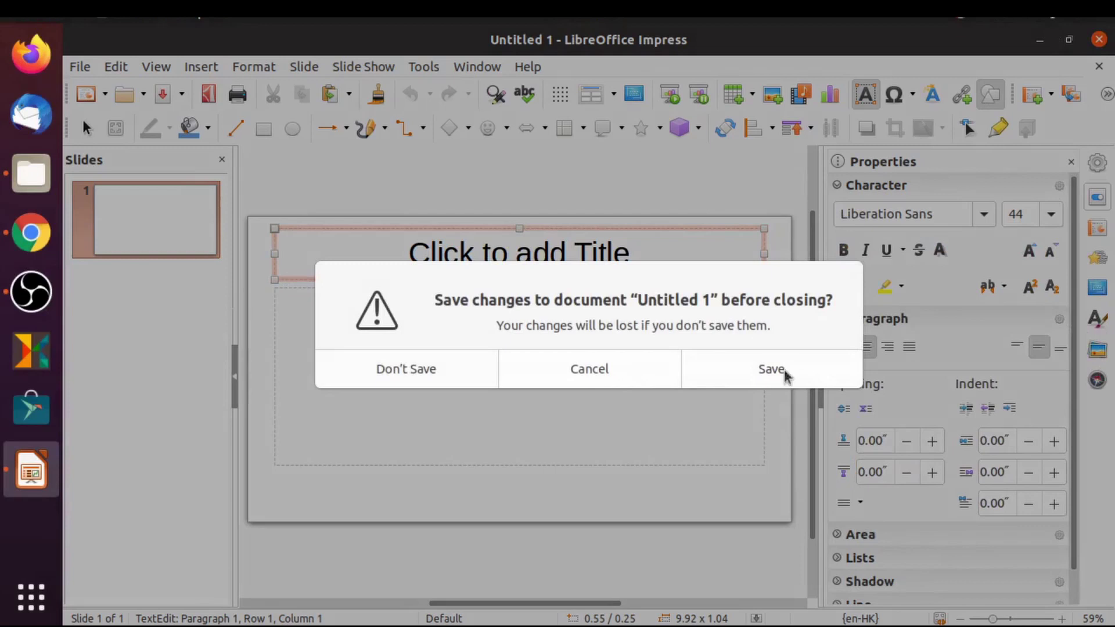
{"action": "left_click", "coordinate": [418, 369]}
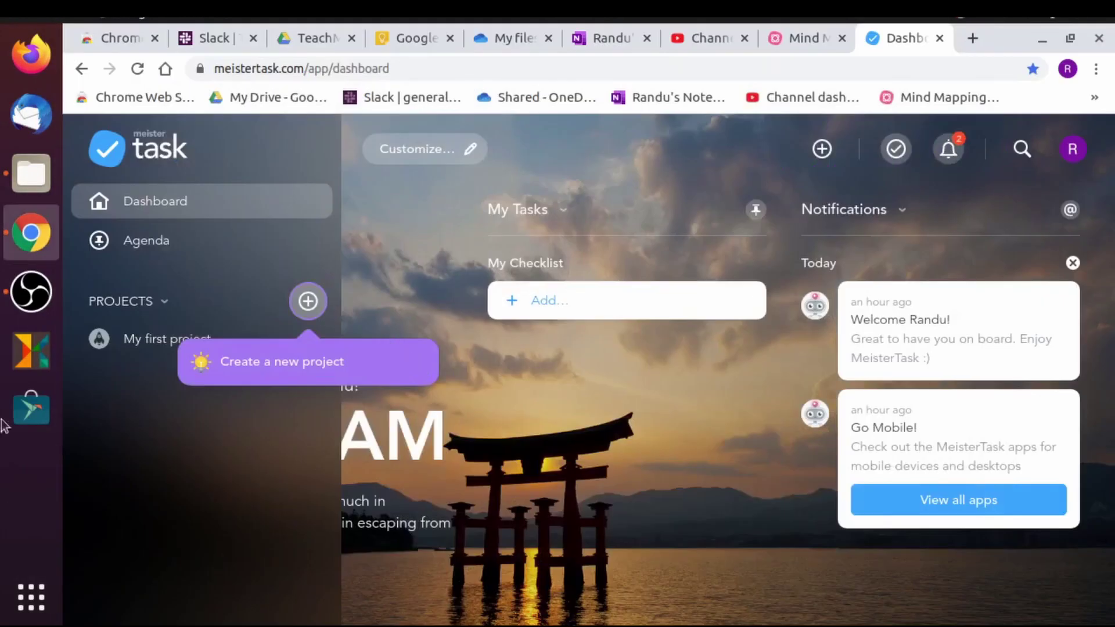
{"action": "left_click", "coordinate": [31, 597]}
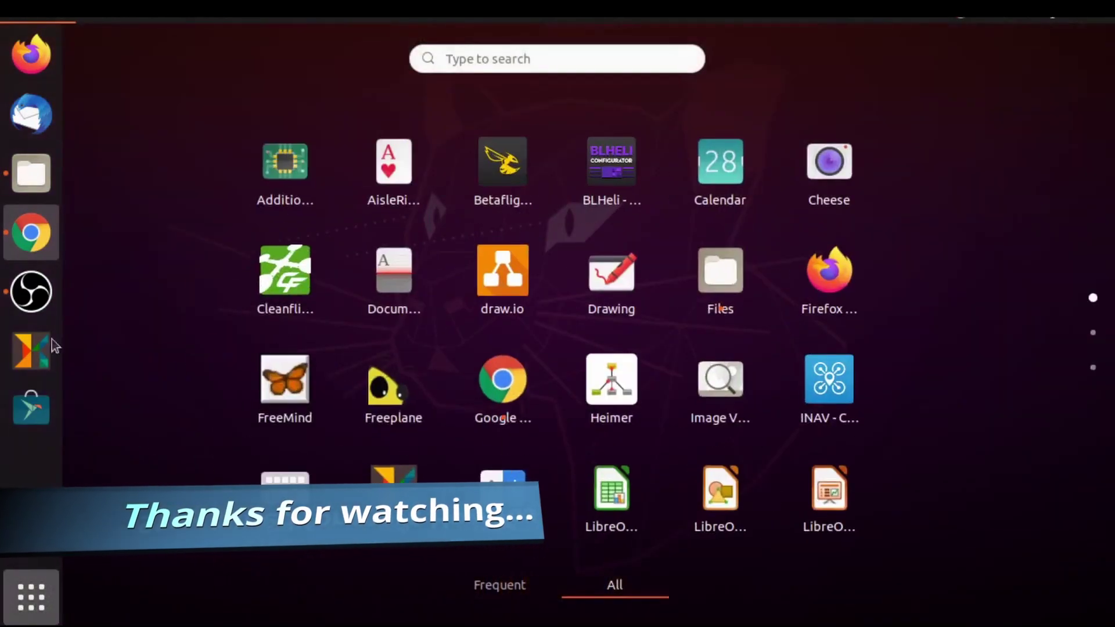
{"action": "left_click", "coordinate": [31, 291]}
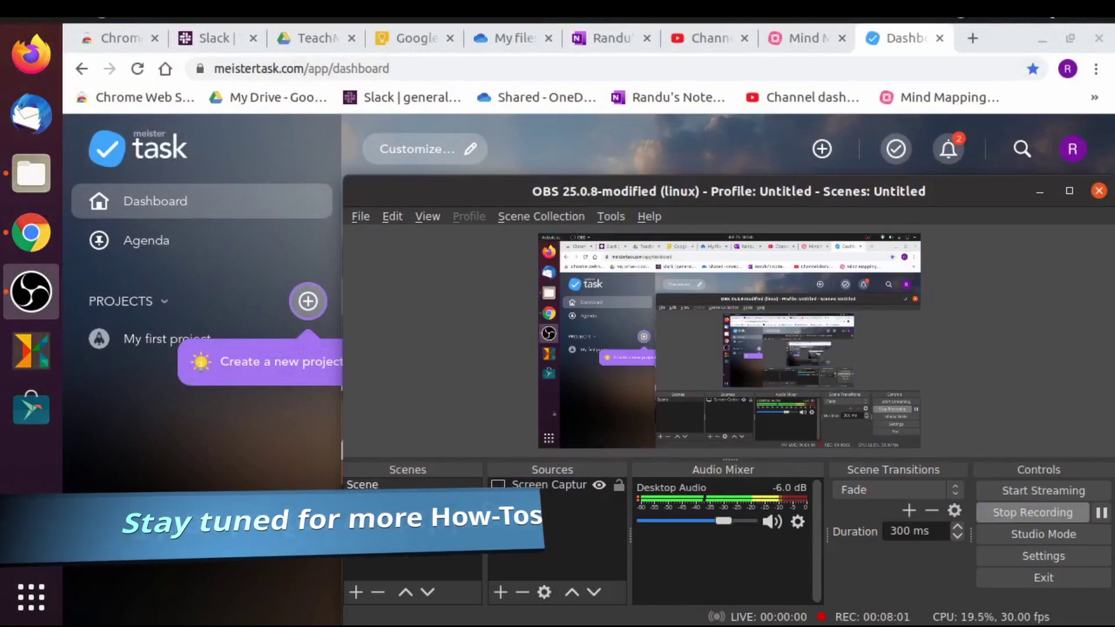